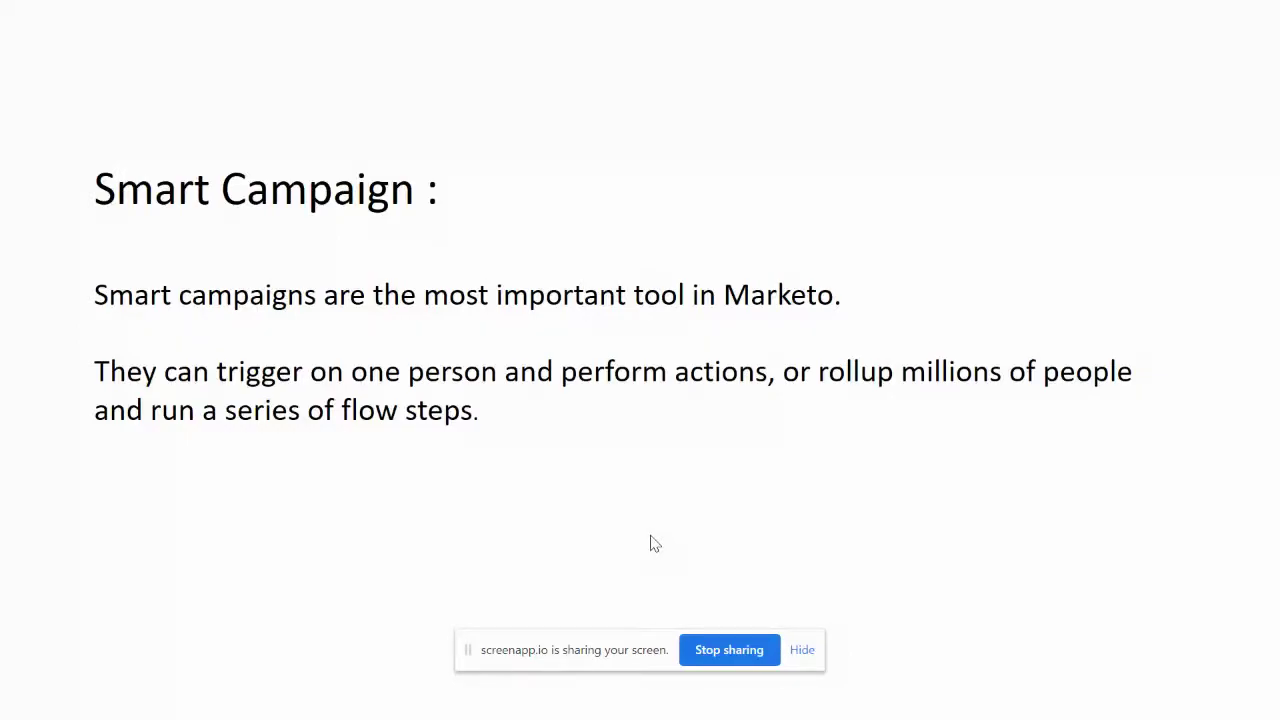
{"action": "key", "text": "Right"}
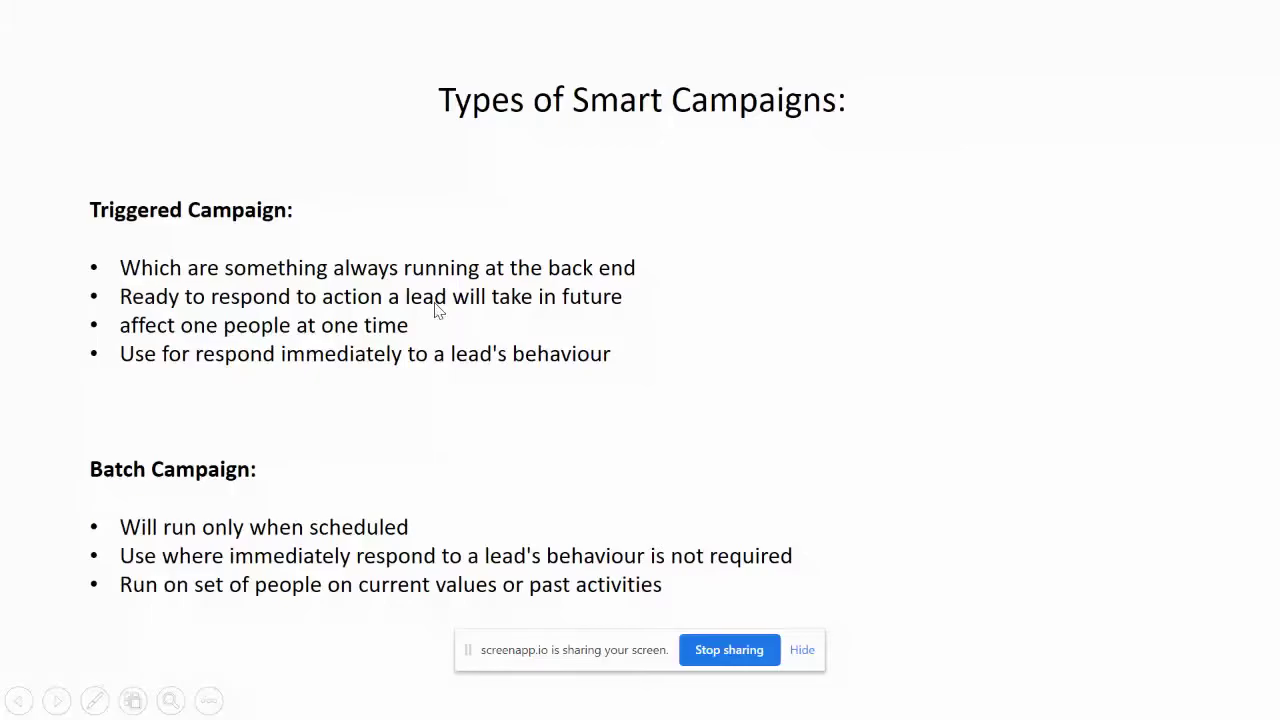
{"action": "key", "text": "Right"}
{"action": "key", "text": "Left"}
- Switch to Marketo and start a new smart campaign as a local asset of the test program under Email Templates
{"action": "key", "text": "alt+Tab"}
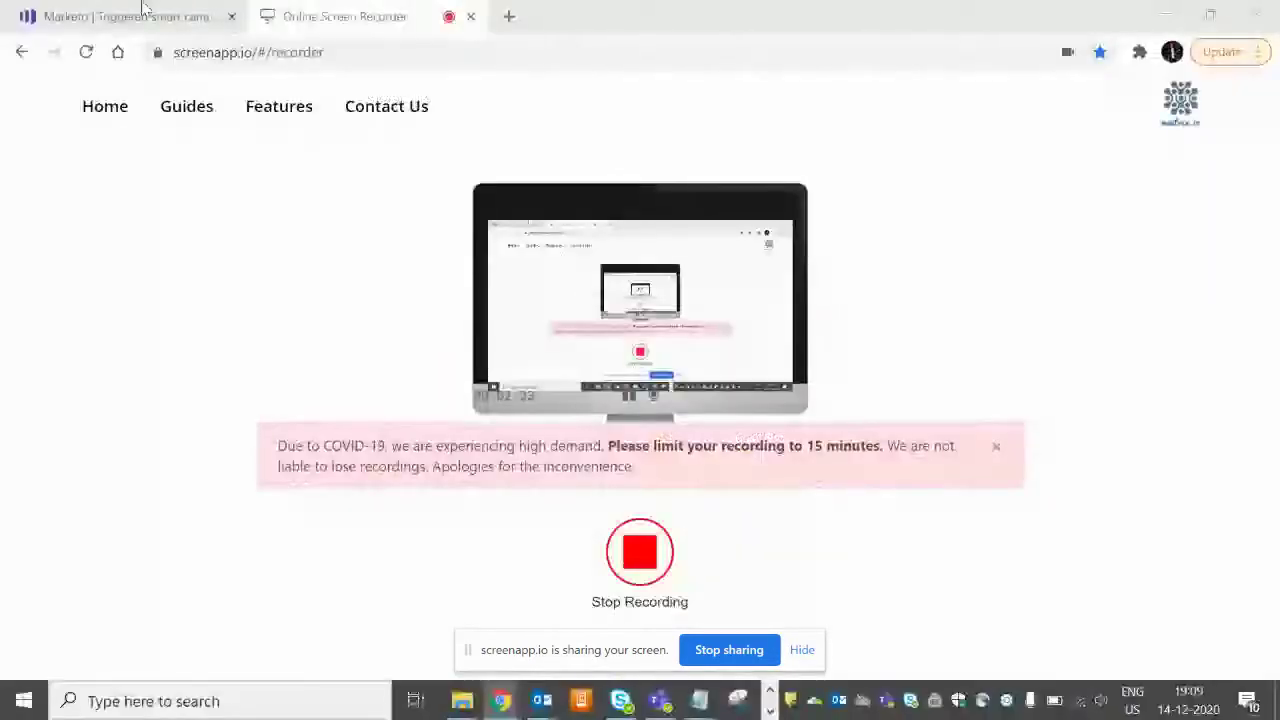
{"action": "left_click", "coordinate": [130, 16]}
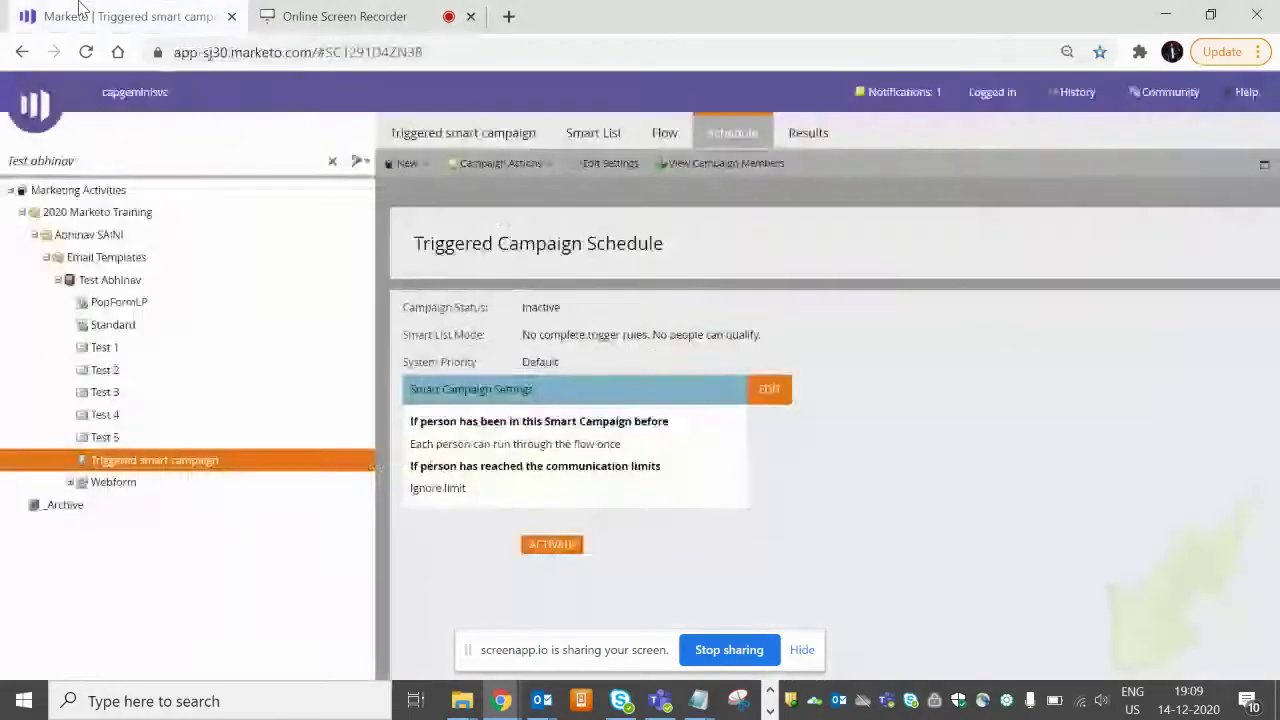
{"action": "right_click", "coordinate": [113, 287]}
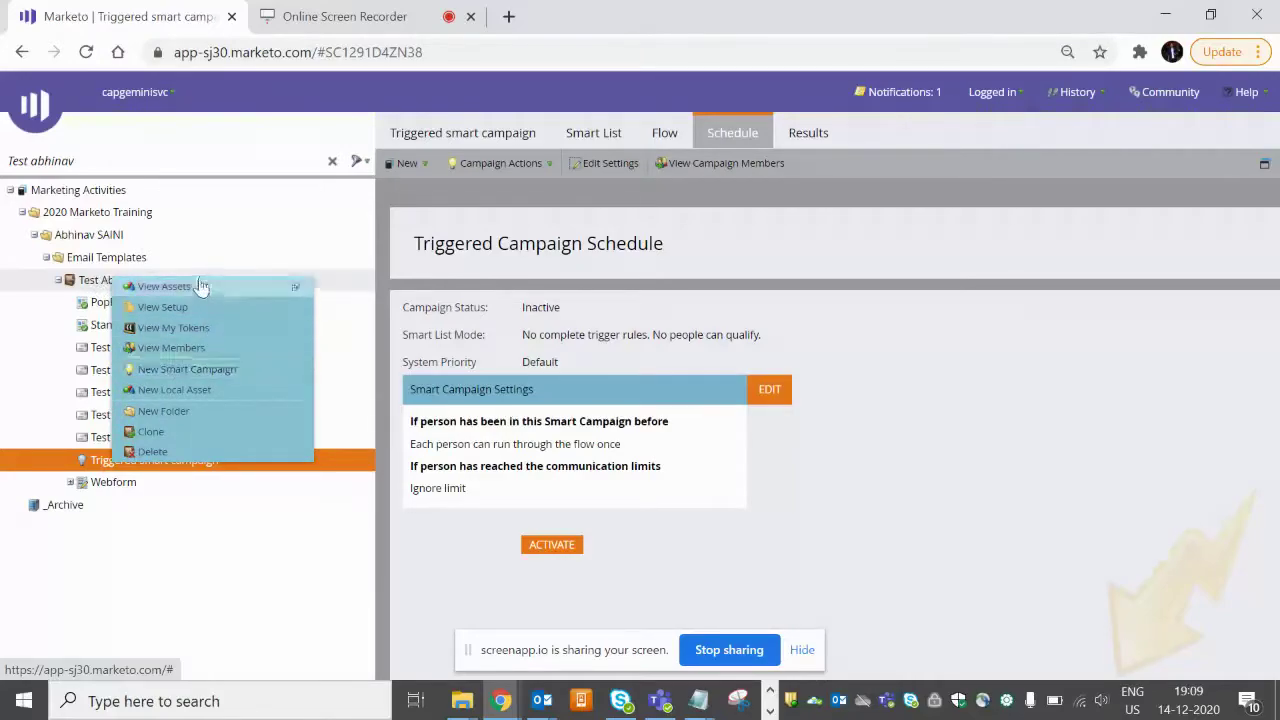
{"action": "left_click", "coordinate": [198, 393]}
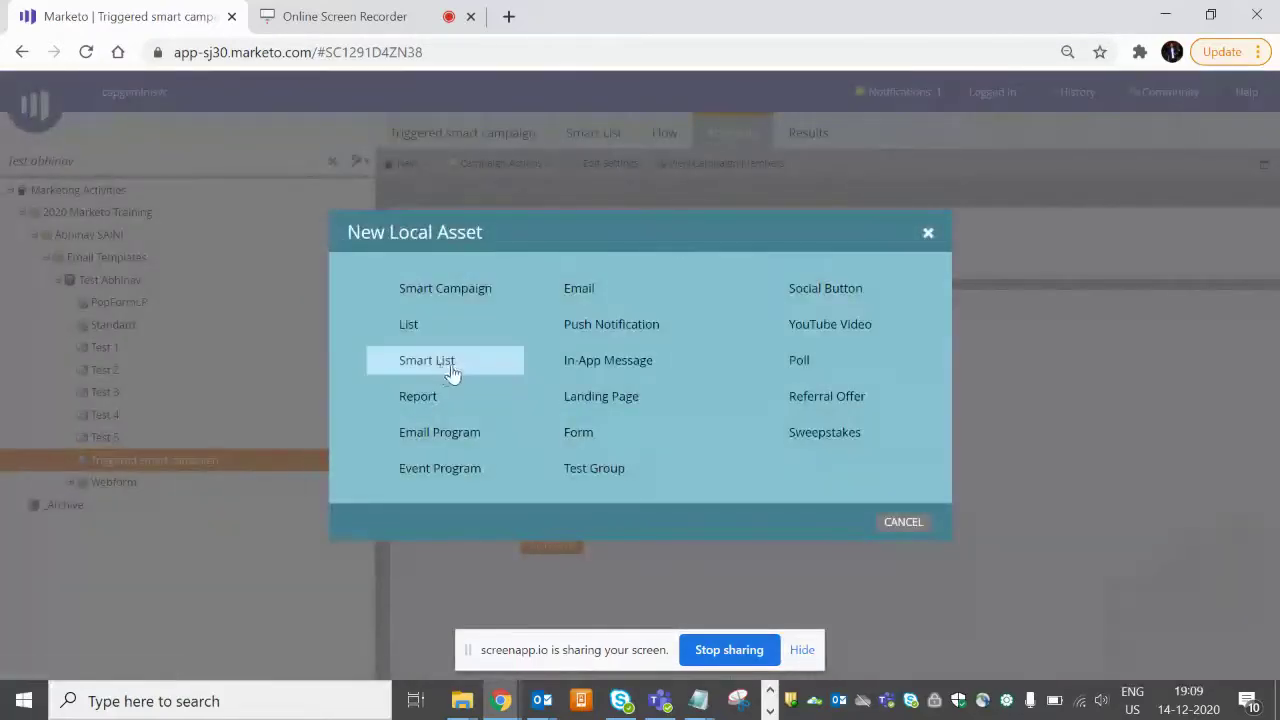
{"action": "left_click", "coordinate": [434, 290]}
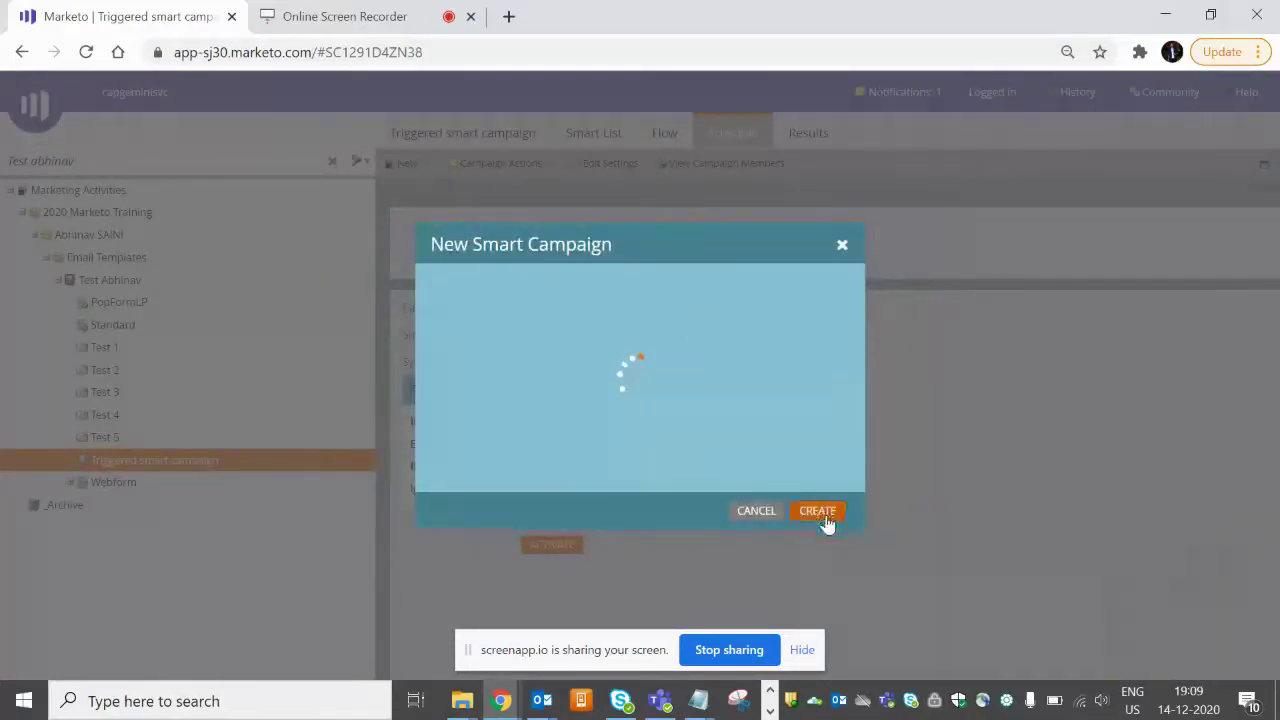
- Name the new smart campaign Test Campaign and create it
{"action": "left_click", "coordinate": [614, 328]}
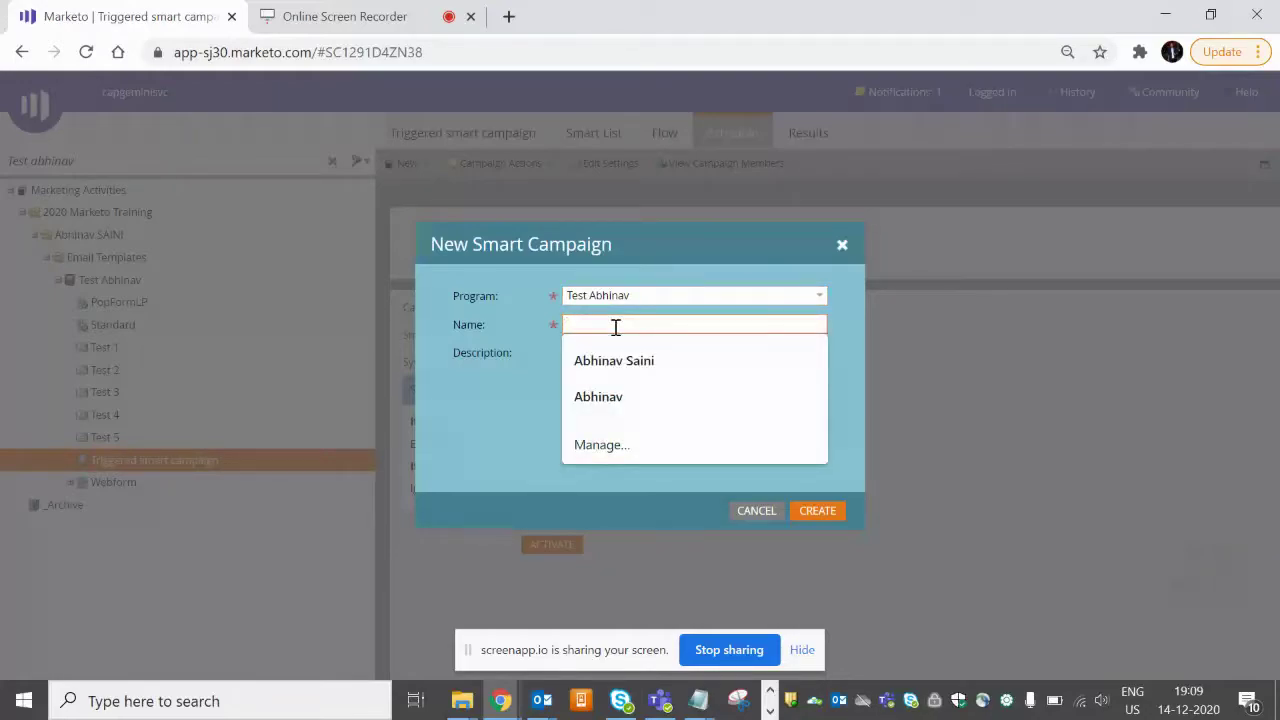
{"action": "type", "text": "Test Camap"}
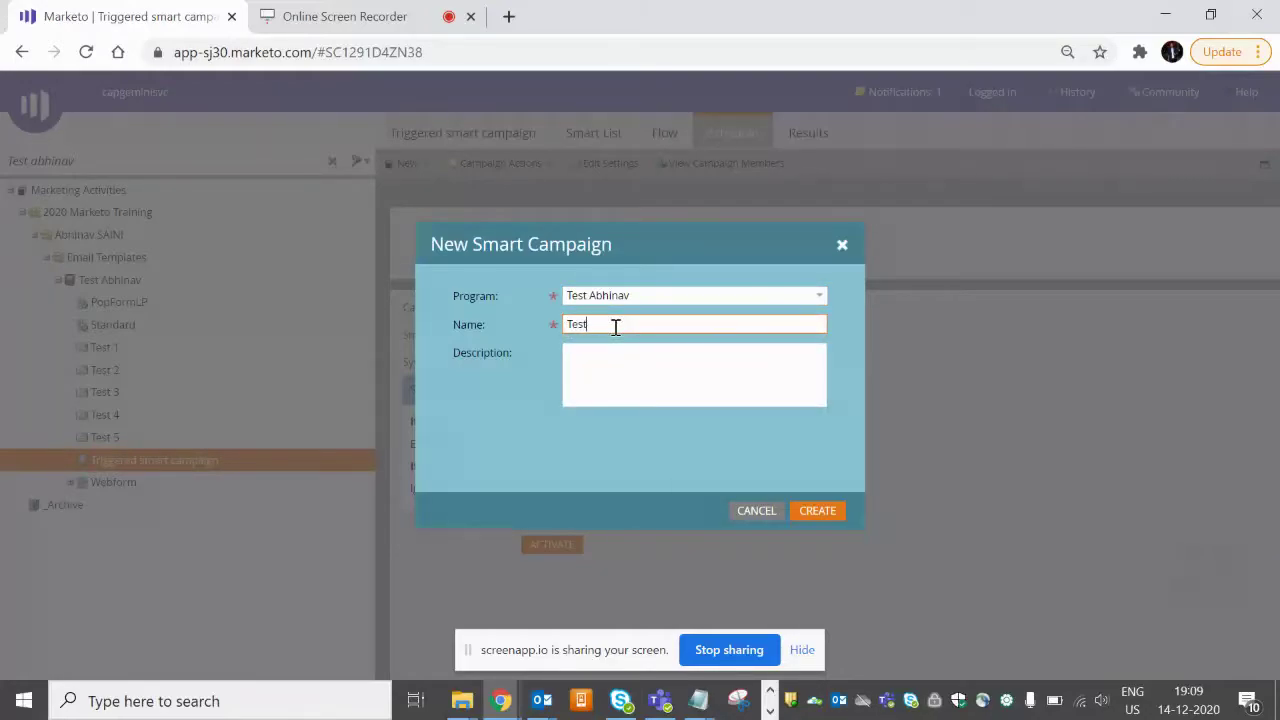
{"action": "type", "text": "ign"}
{"action": "left_click", "coordinate": [618, 324]}
{"action": "key", "text": "BackSpace"}
{"action": "key", "text": "Right"}
{"action": "type", "text": "a"}
{"action": "left_click", "coordinate": [816, 511]}
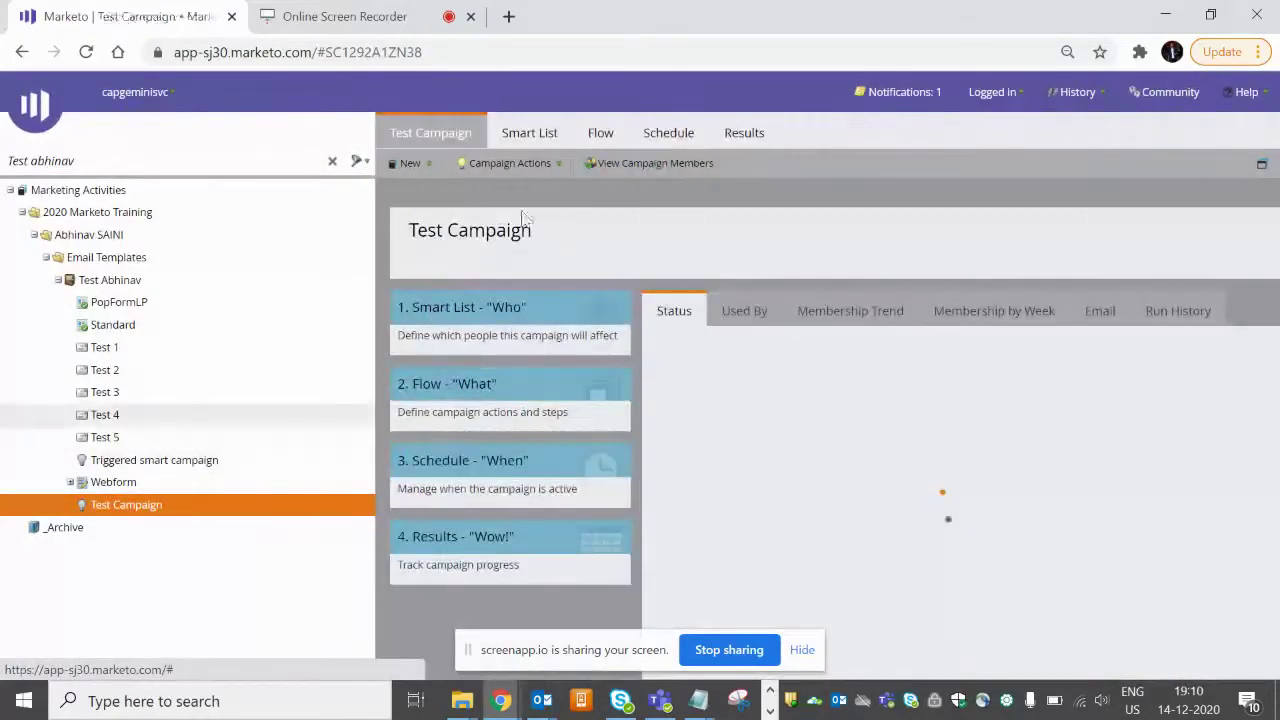
- Review the campaign's Smart List, Flow and Schedule pages, and browse the available smart list triggers
{"action": "left_click", "coordinate": [541, 132]}
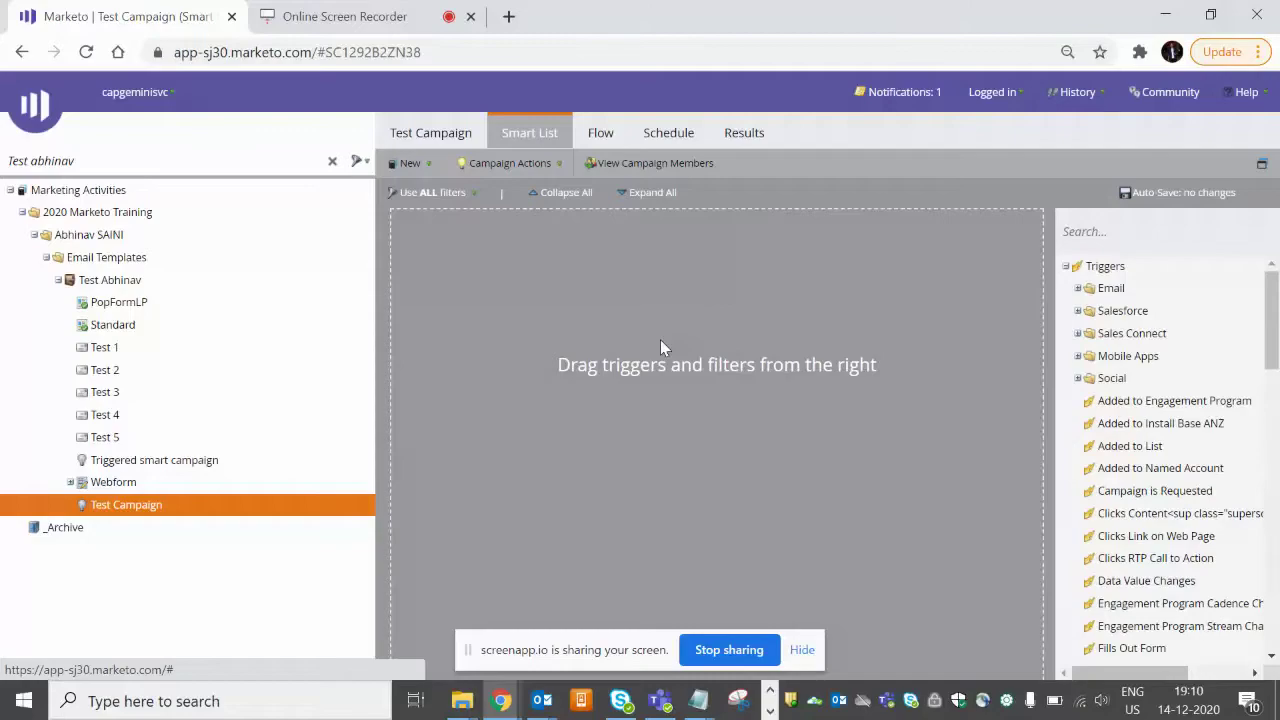
{"action": "left_click", "coordinate": [601, 136]}
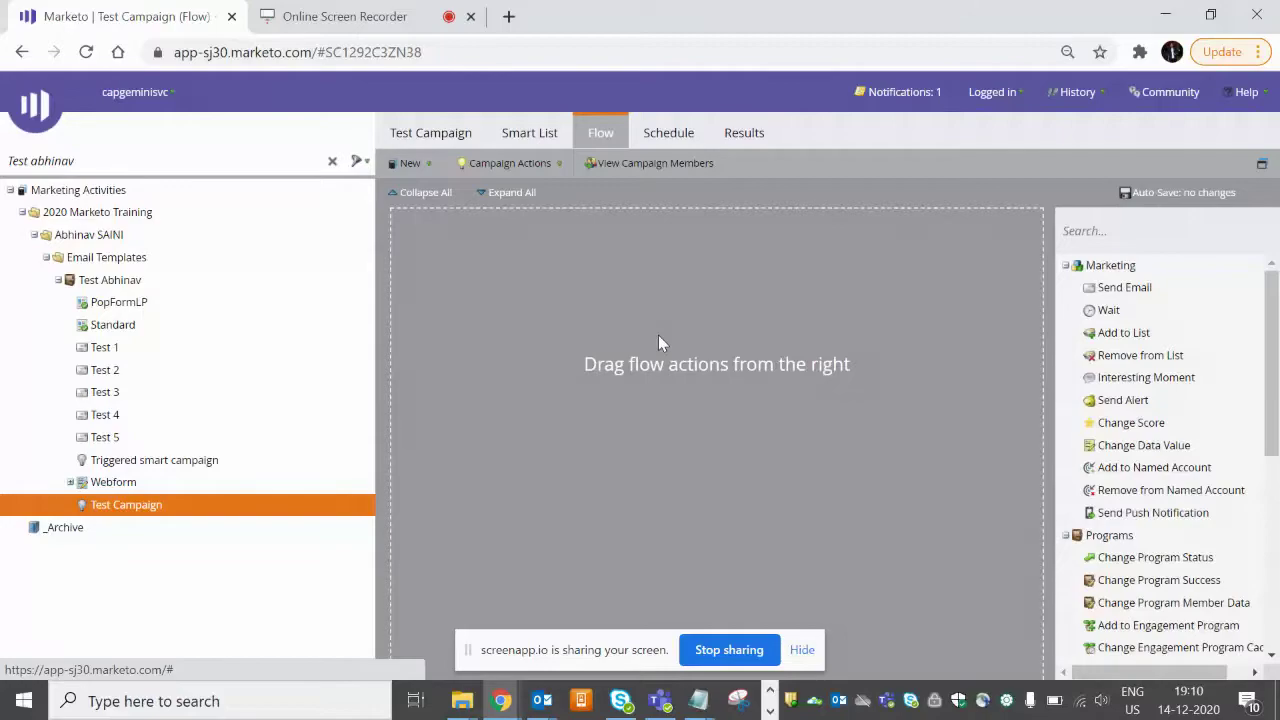
{"action": "left_click", "coordinate": [684, 135]}
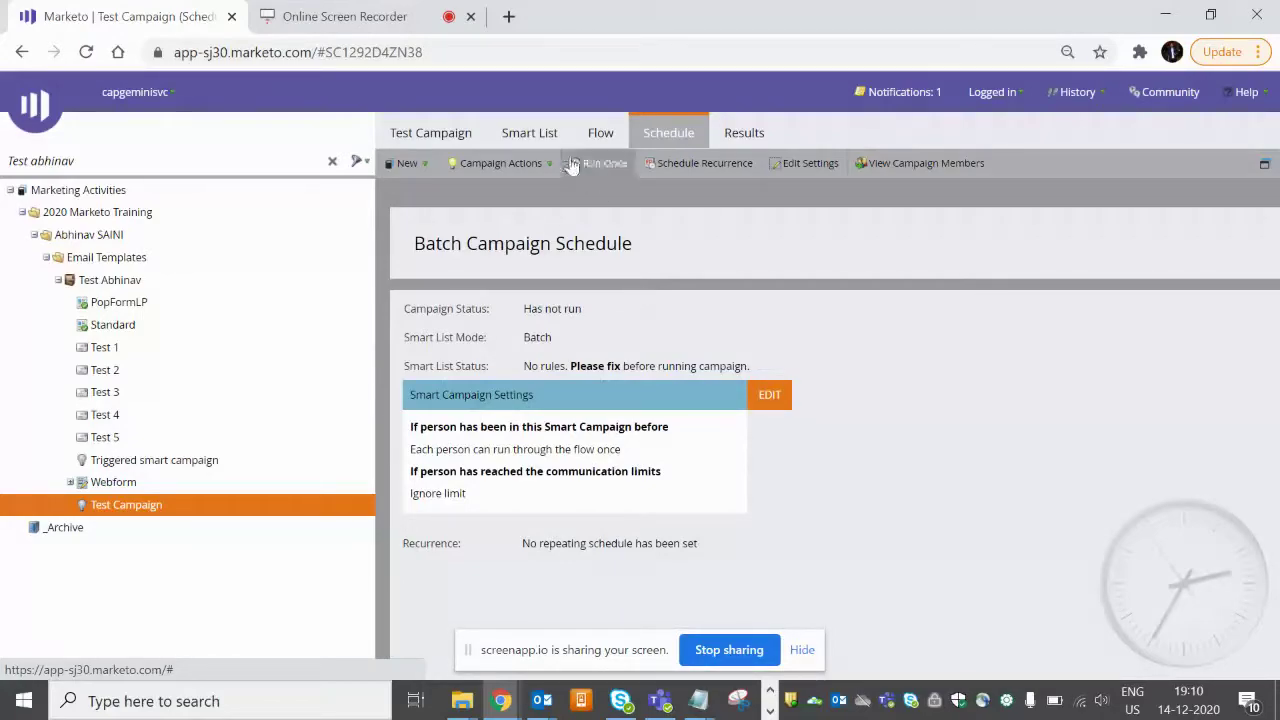
{"action": "left_click", "coordinate": [530, 135]}
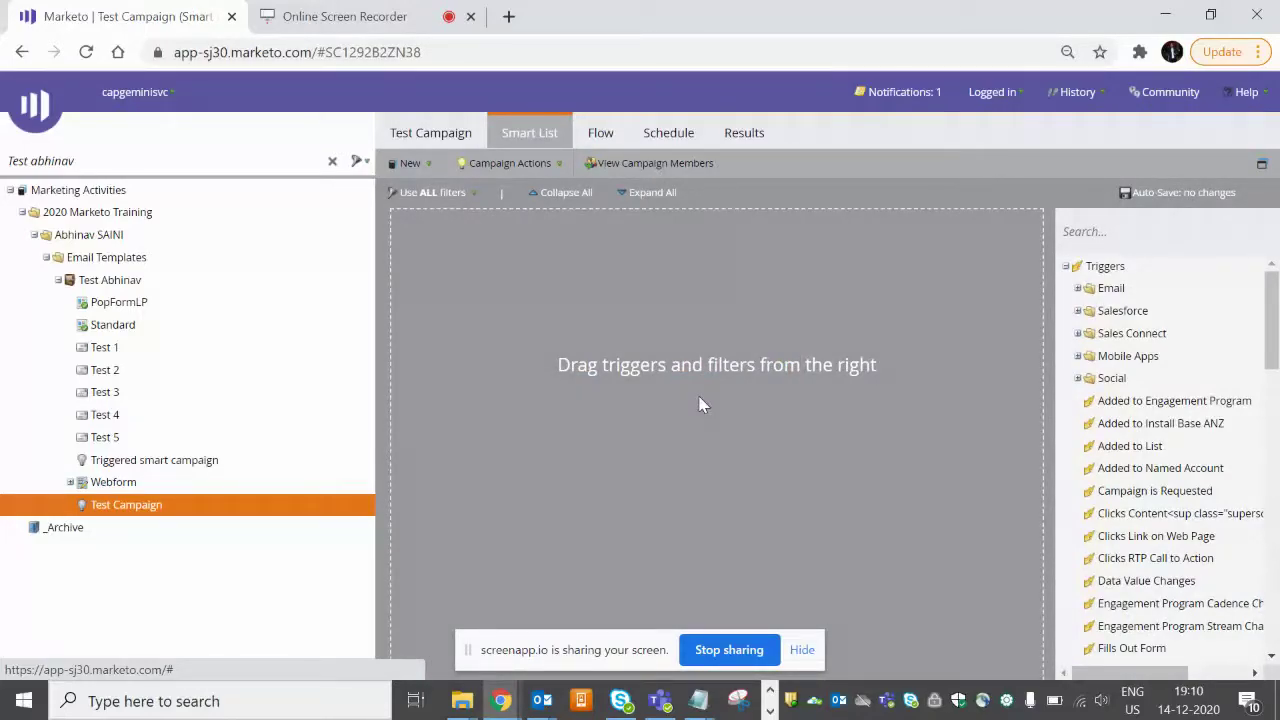
{"action": "left_click", "coordinate": [1066, 266]}
{"action": "left_click", "coordinate": [1067, 288]}
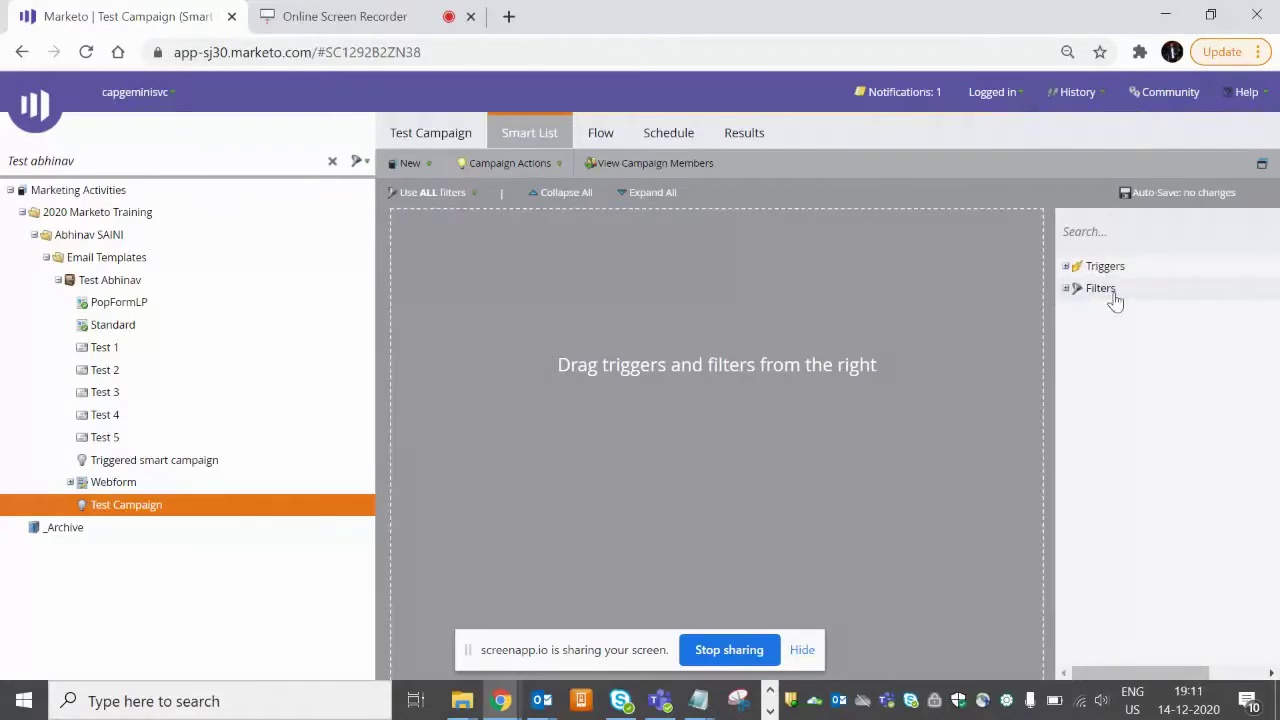
{"action": "left_click", "coordinate": [1066, 267]}
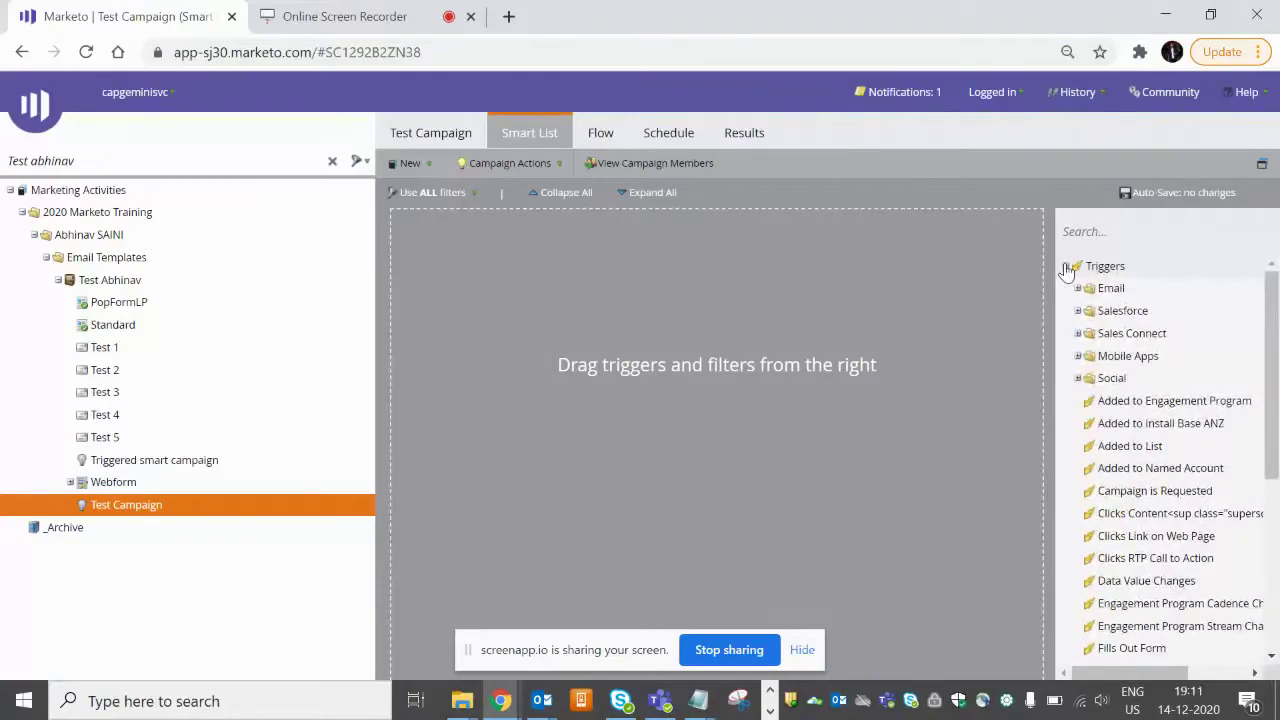
{"action": "scroll", "coordinate": [1120, 300], "scroll_direction": "down", "scroll_amount": 2}
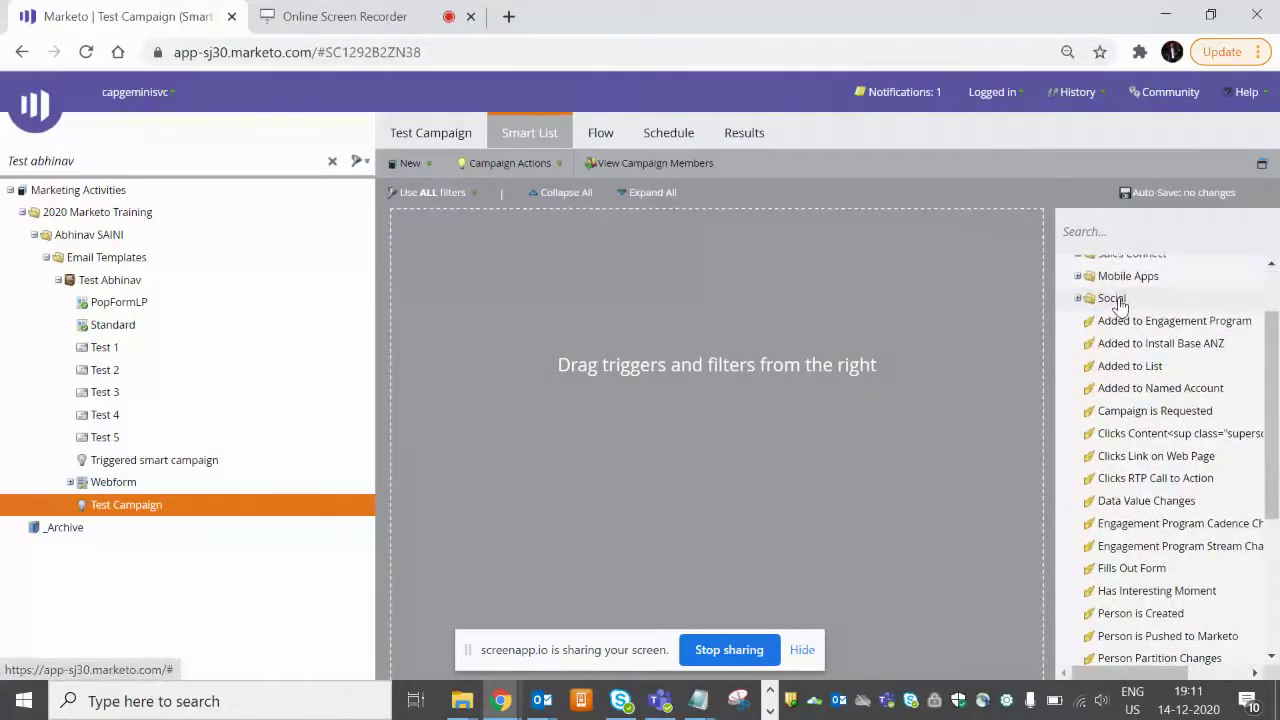
{"action": "scroll", "coordinate": [1120, 305], "scroll_direction": "down", "scroll_amount": 1}
{"action": "scroll", "coordinate": [1120, 306], "scroll_direction": "up", "scroll_amount": 3}
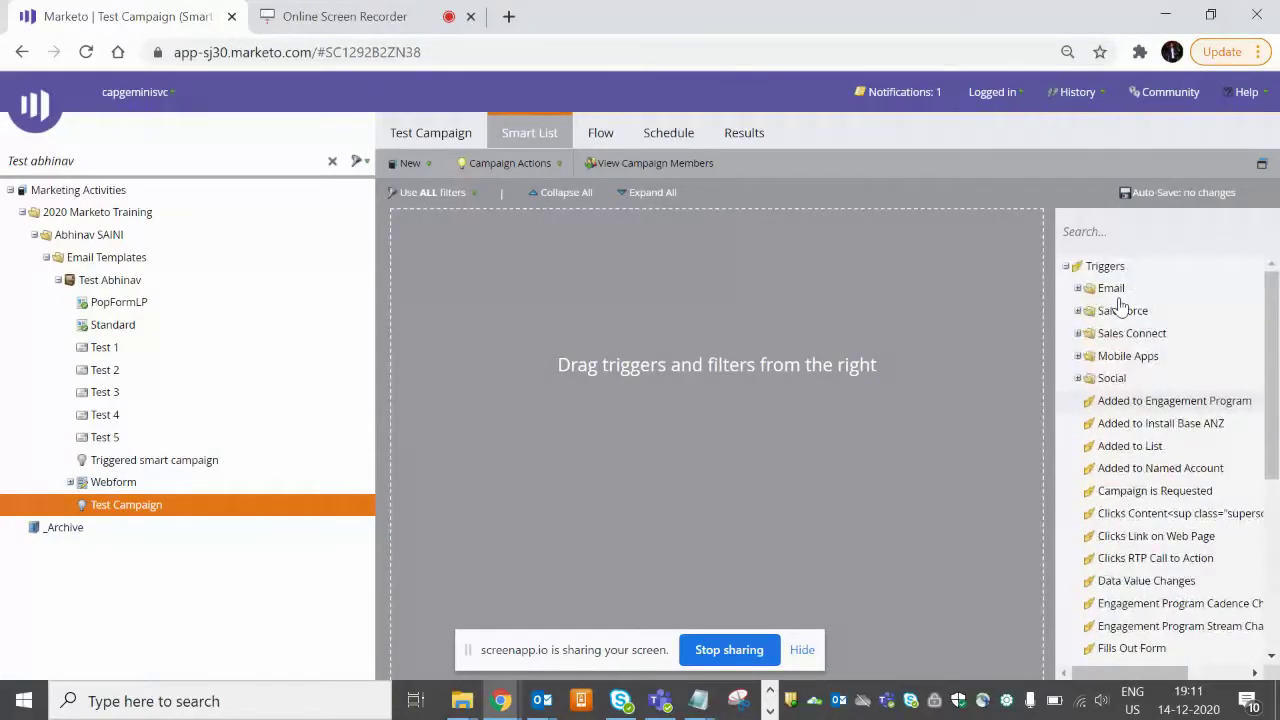
- Find the Fills Out Form trigger, add it to the smart list, and set its Form Name condition to is any
{"action": "left_click", "coordinate": [1139, 236]}
{"action": "type", "text": "fill"}
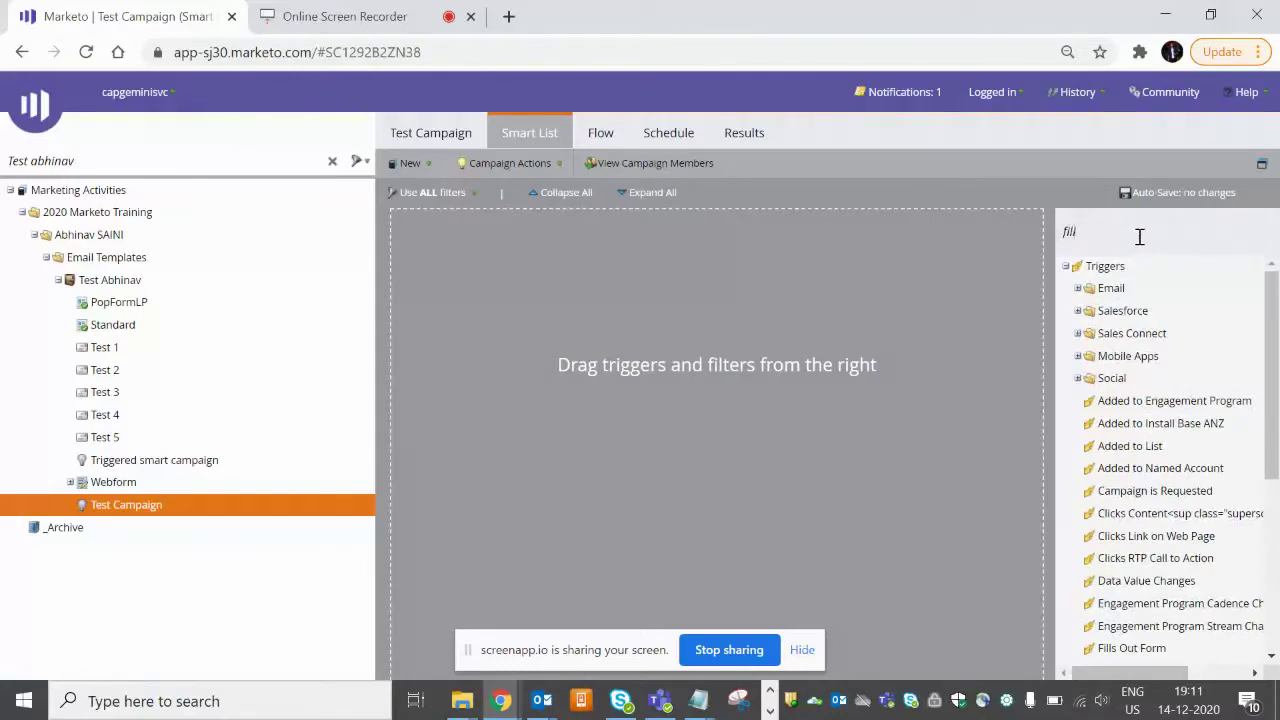
{"action": "left_click_drag", "start_coordinate": [1140, 288], "coordinate": [713, 318]}
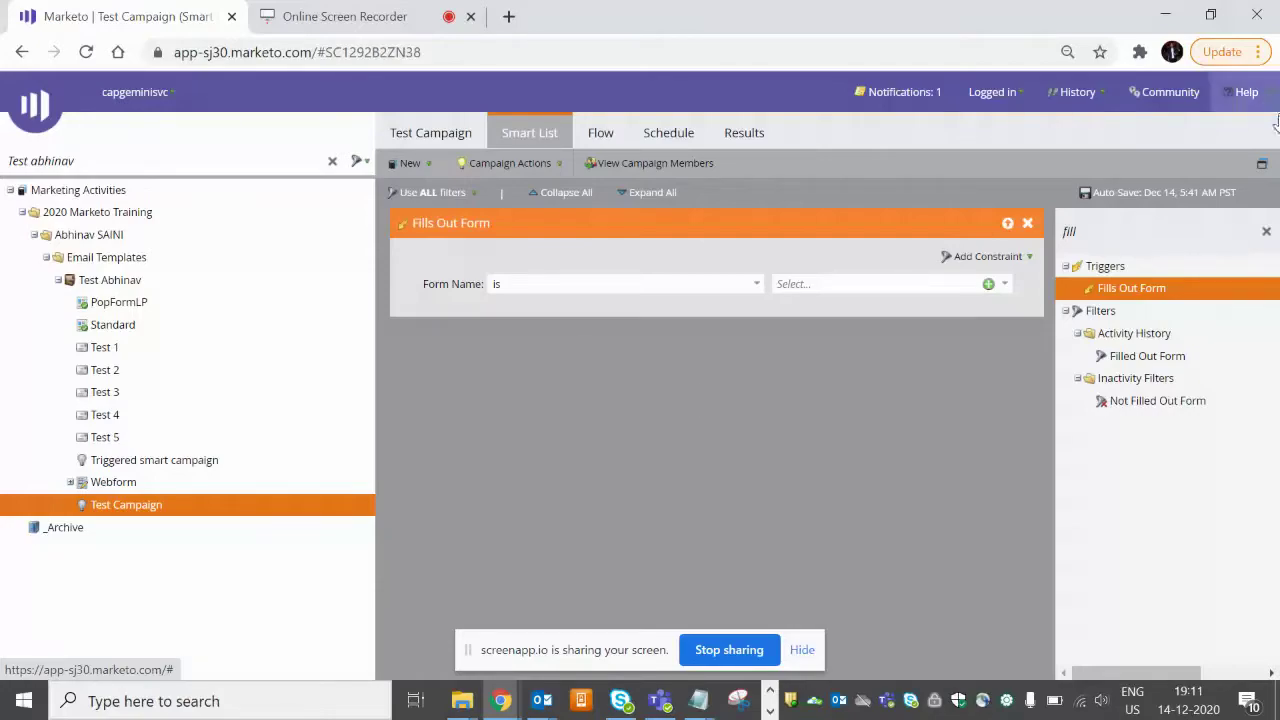
{"action": "left_click", "coordinate": [1266, 231]}
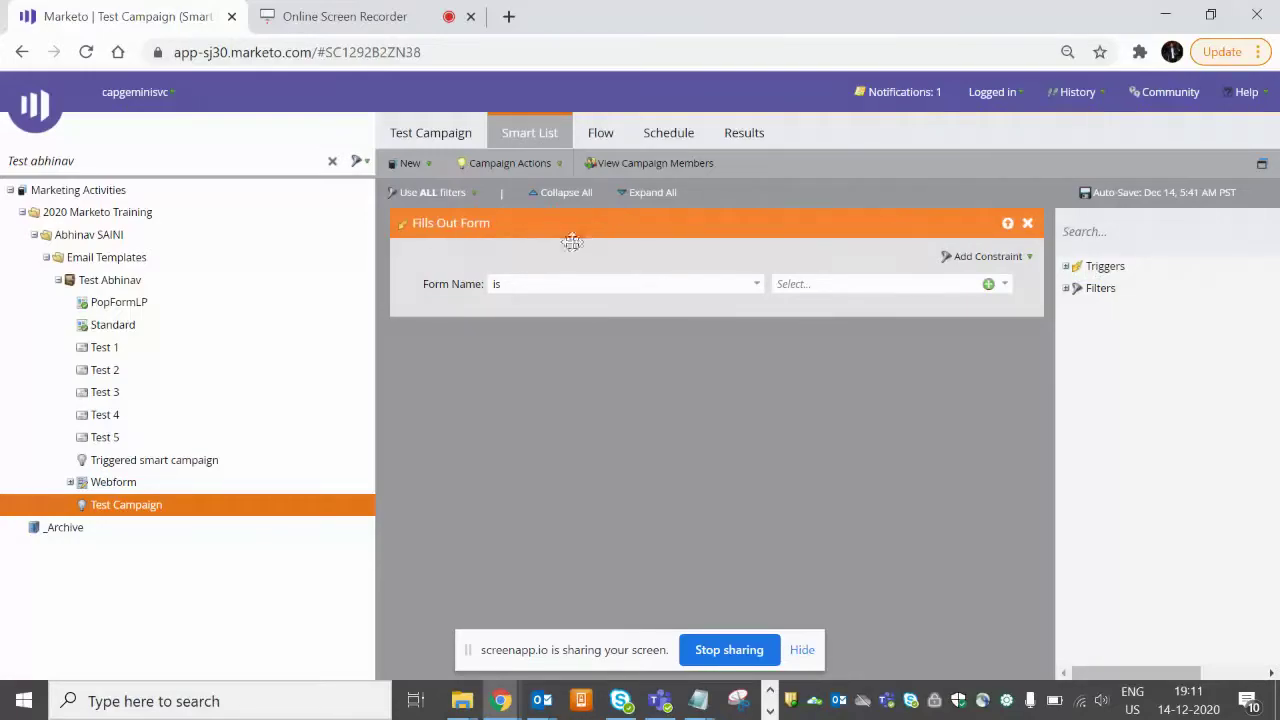
{"action": "left_click", "coordinate": [756, 284]}
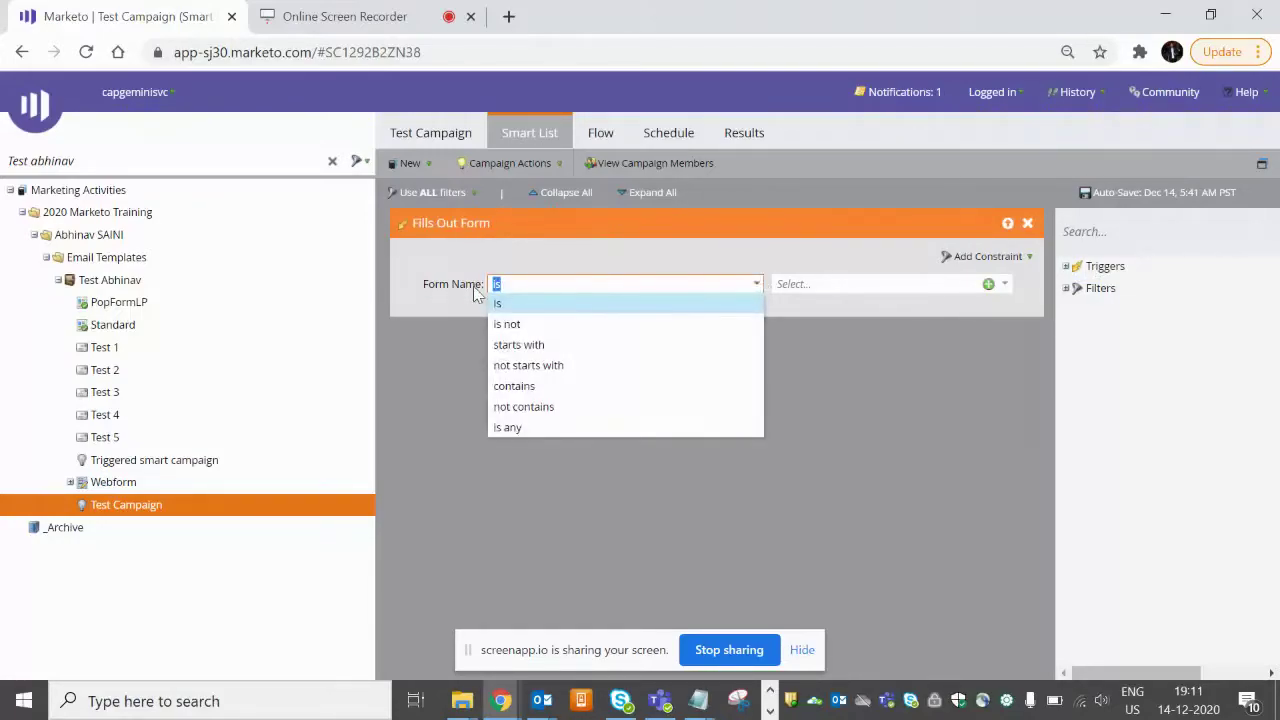
{"action": "left_click", "coordinate": [544, 428]}
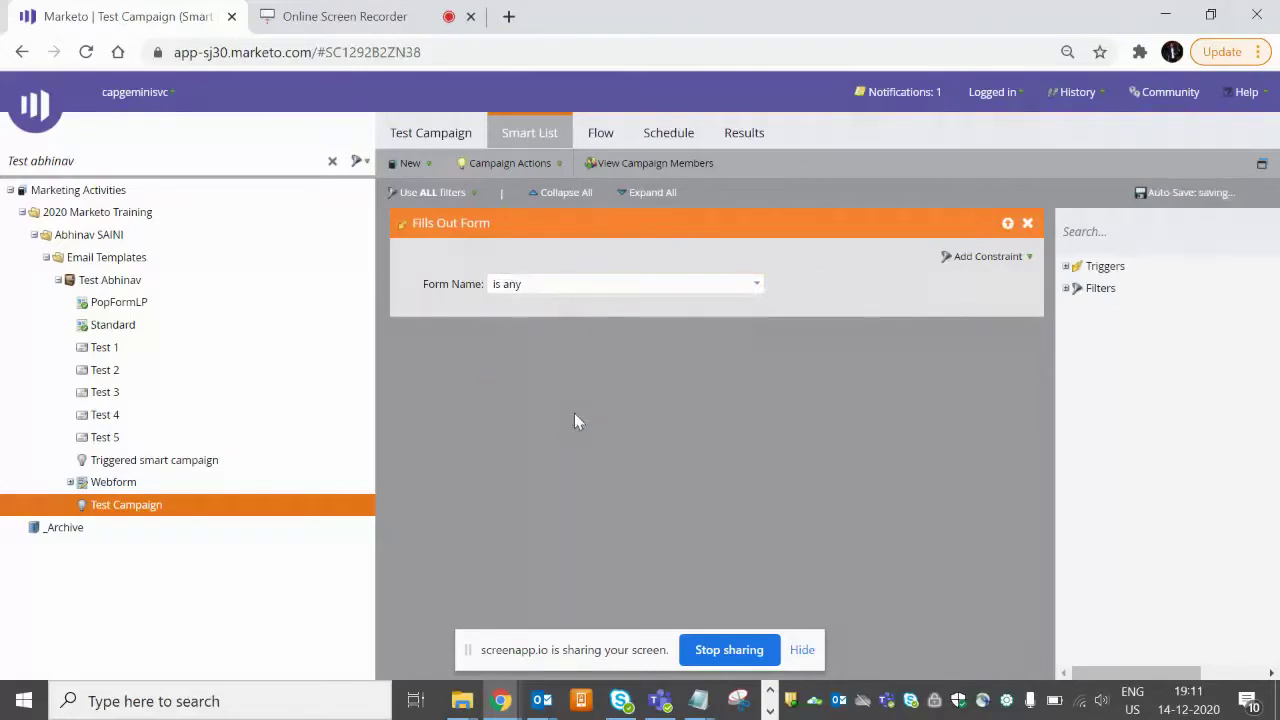
- Add a Send Email action to the campaign flow and select the email 2020 Marketo test_Email
{"action": "left_click", "coordinate": [600, 134]}
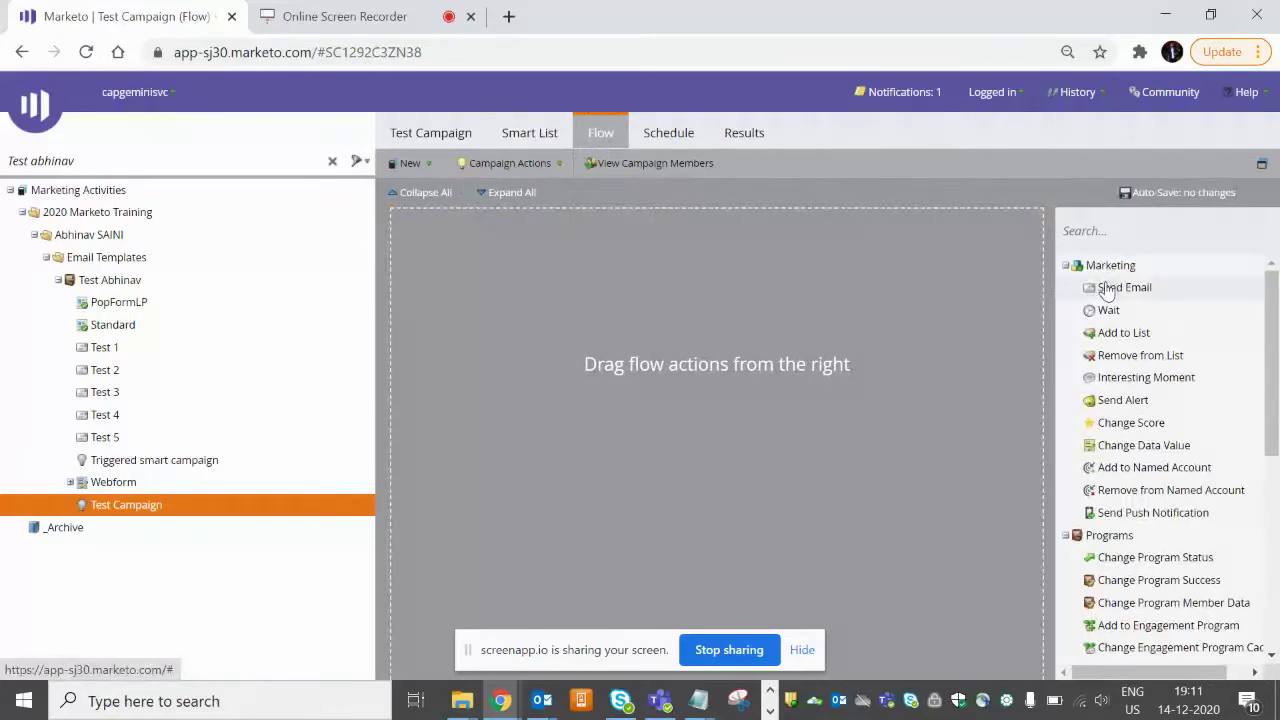
{"action": "left_click_drag", "start_coordinate": [1105, 290], "coordinate": [689, 277]}
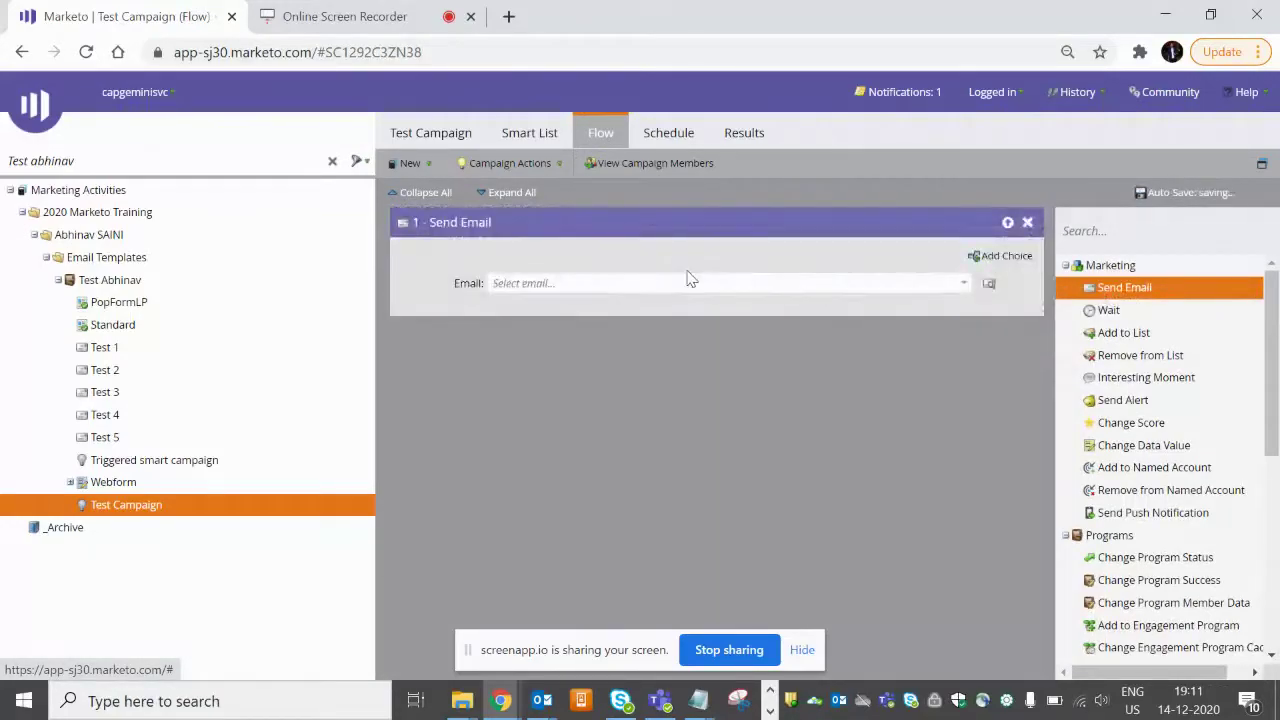
{"action": "left_click", "coordinate": [961, 287]}
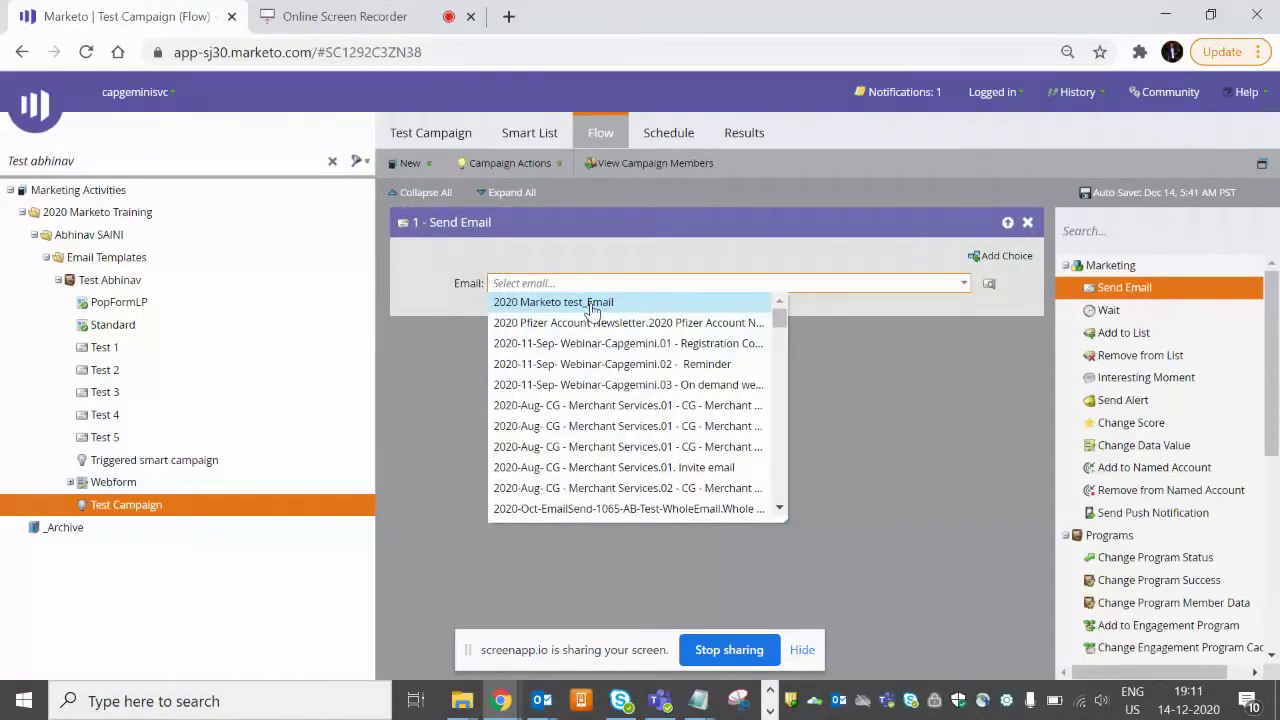
{"action": "left_click", "coordinate": [593, 304]}
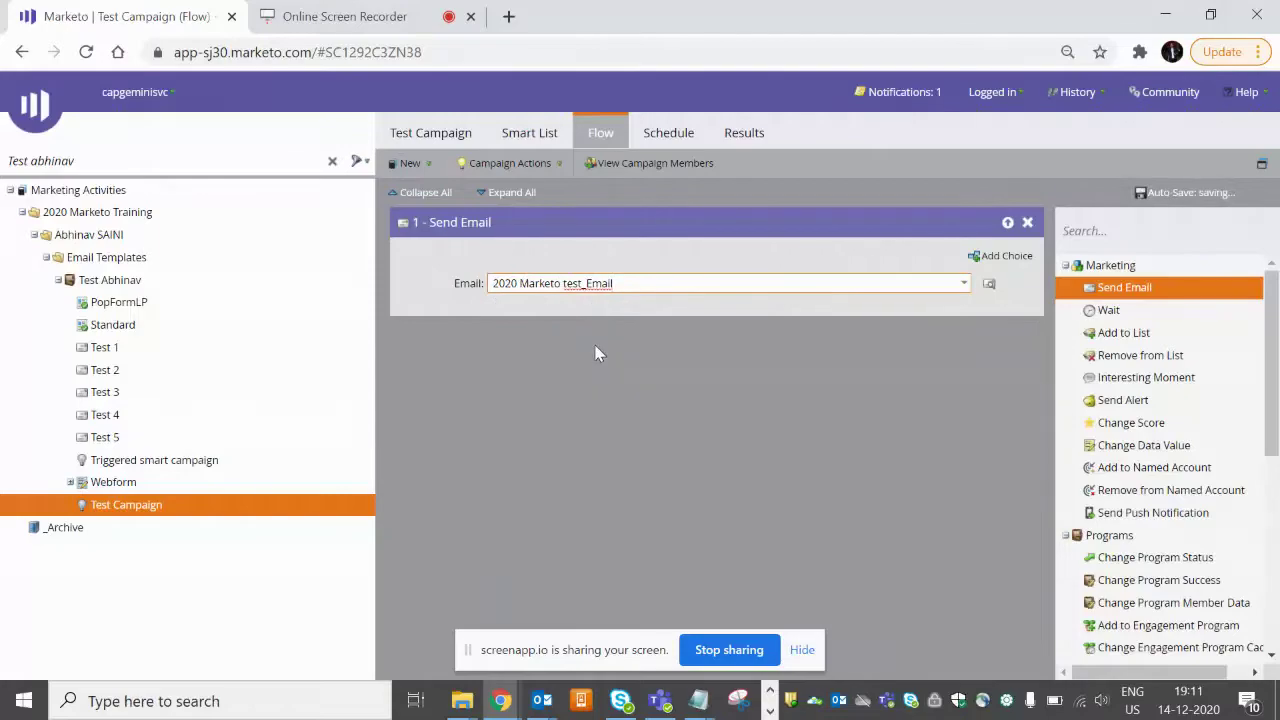
{"action": "left_click", "coordinate": [695, 357]}
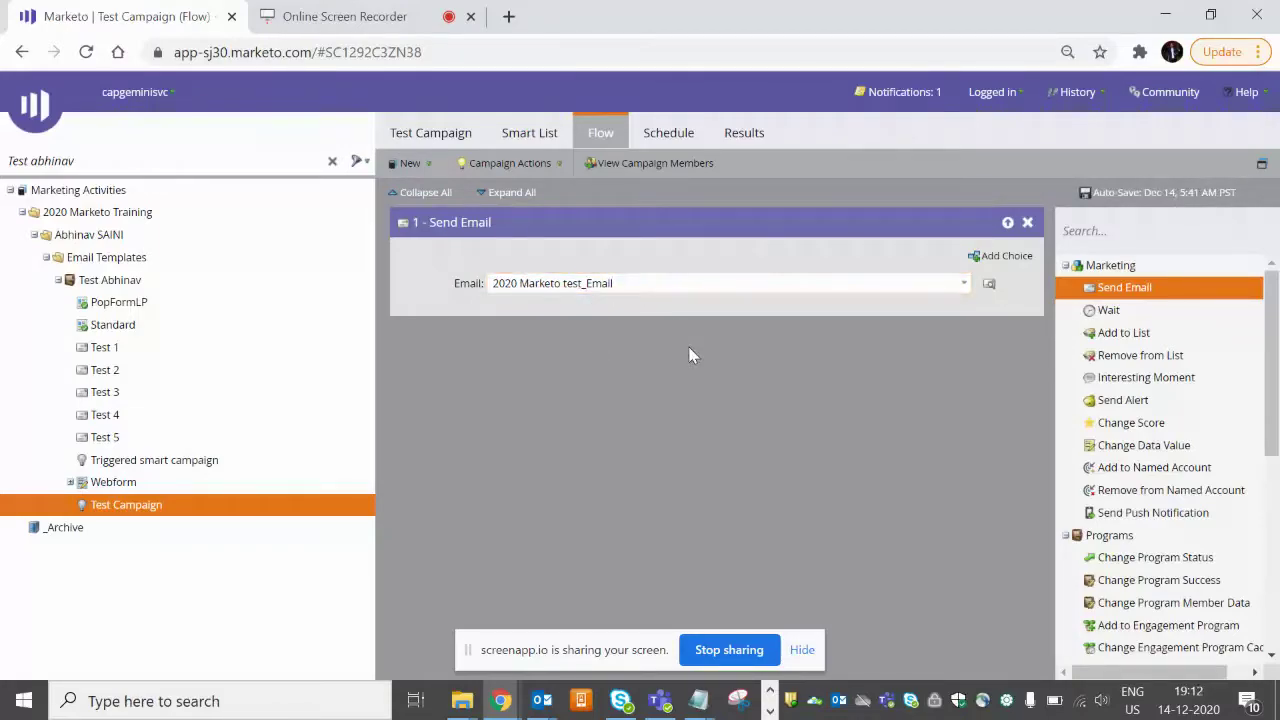
- Review the campaign's schedule details and its qualification rules, including the once every option, without saving changes
{"action": "left_click", "coordinate": [666, 136]}
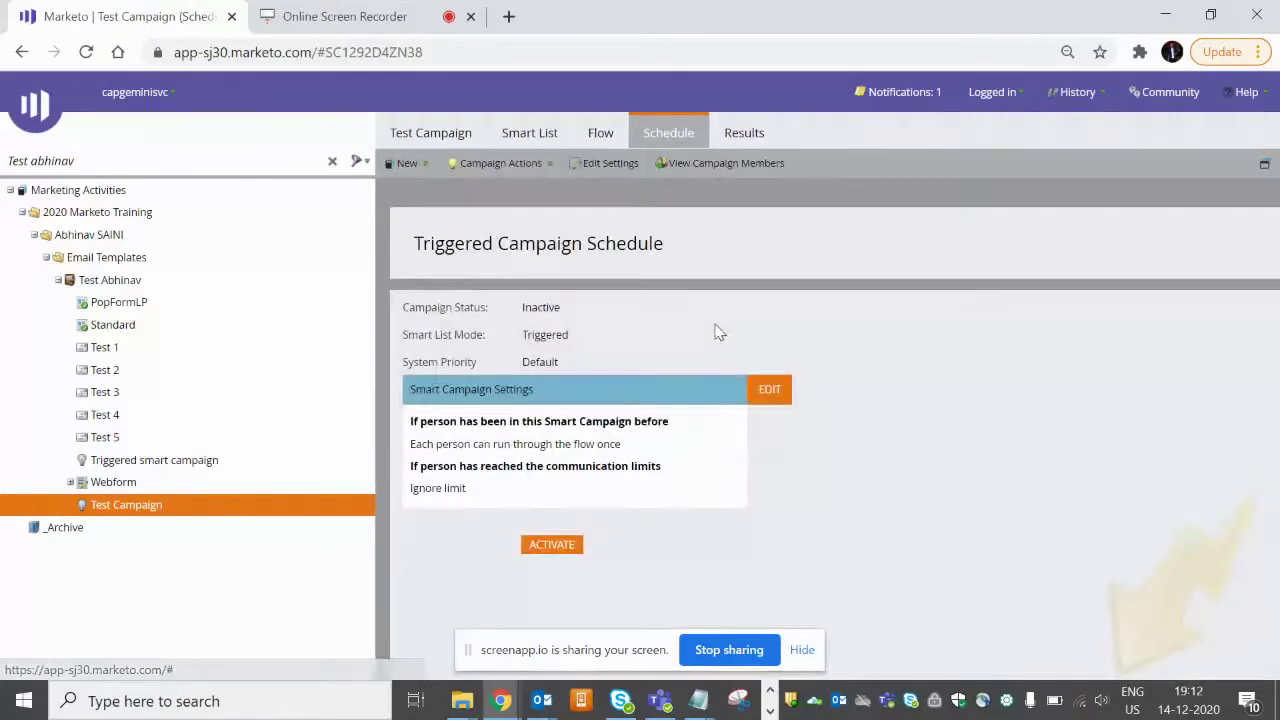
{"action": "left_click_drag", "start_coordinate": [402, 336], "coordinate": [585, 345]}
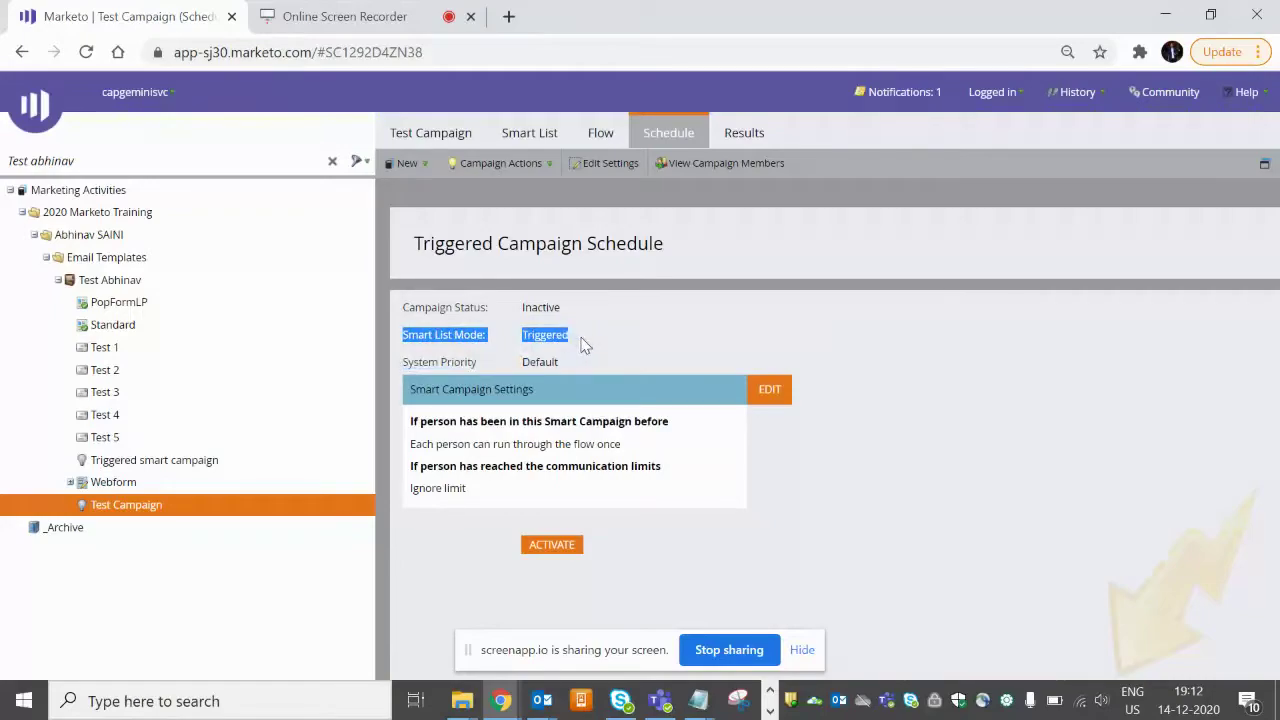
{"action": "left_click", "coordinate": [514, 443]}
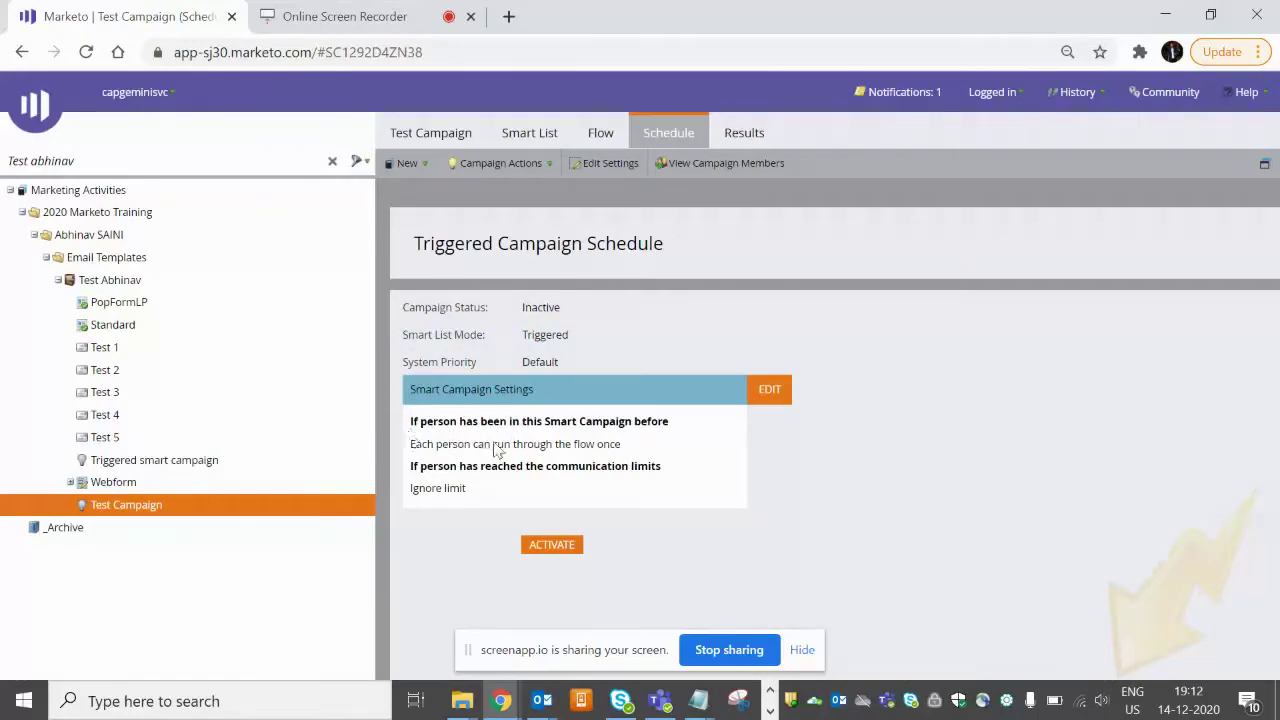
{"action": "left_click", "coordinate": [765, 398]}
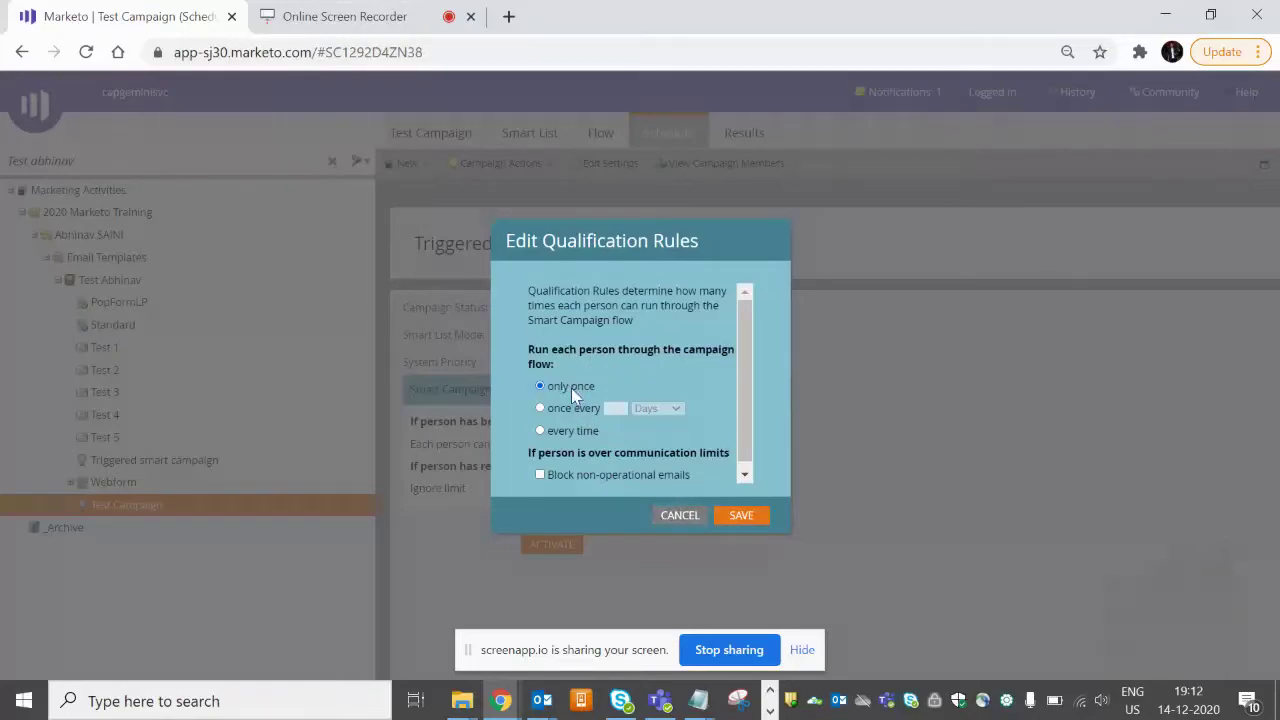
{"action": "left_click", "coordinate": [540, 409]}
{"action": "left_click", "coordinate": [679, 516]}
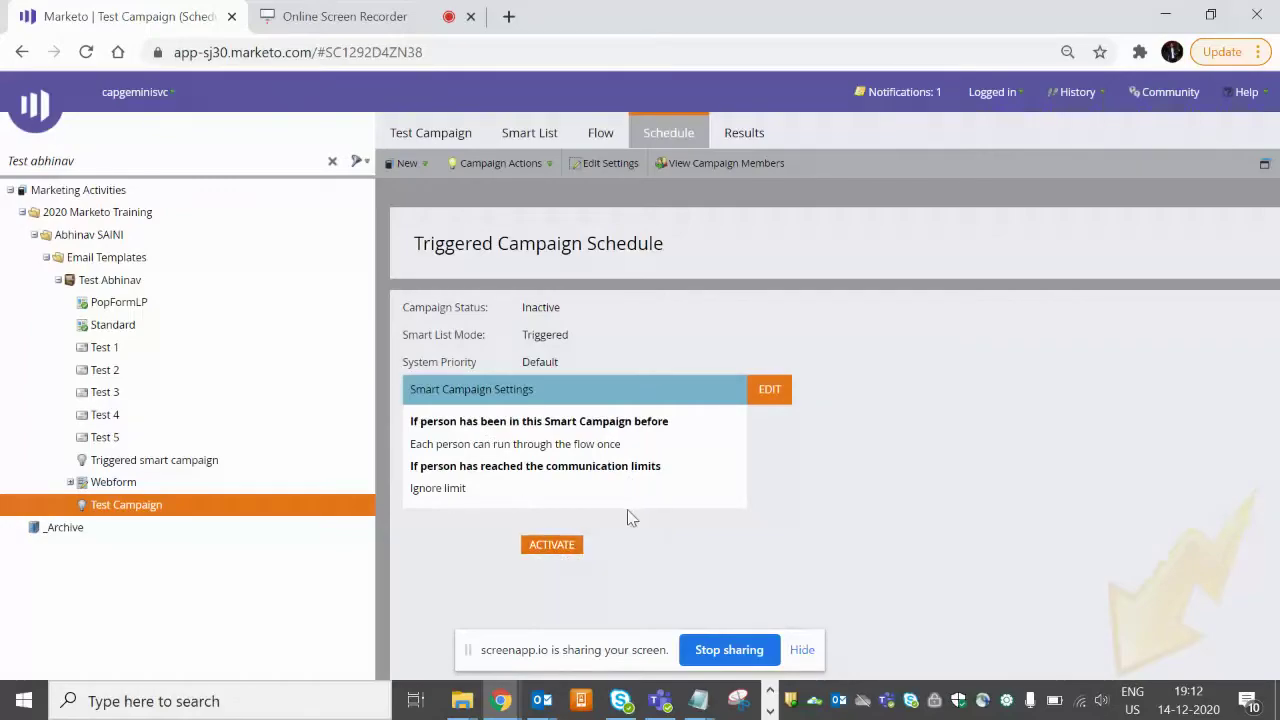
- Delete the Fills Out Form trigger from the campaign's smart list
{"action": "left_click", "coordinate": [527, 132]}
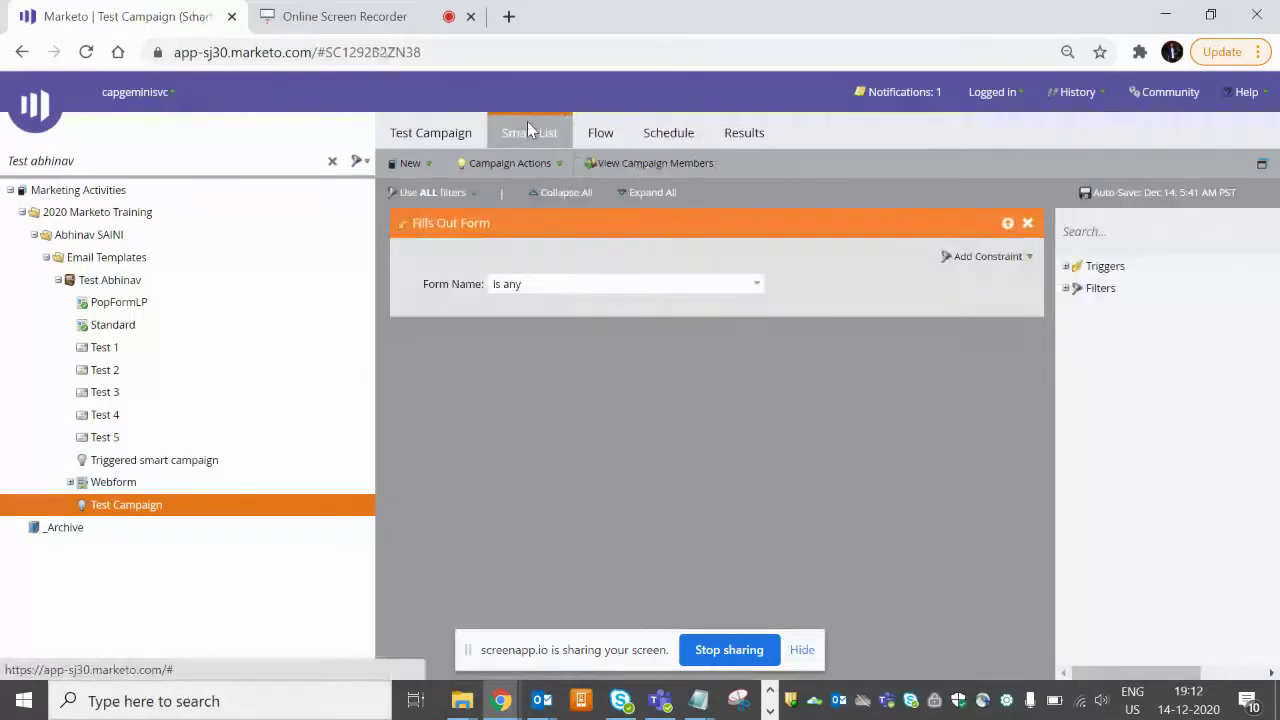
{"action": "left_click", "coordinate": [1027, 224]}
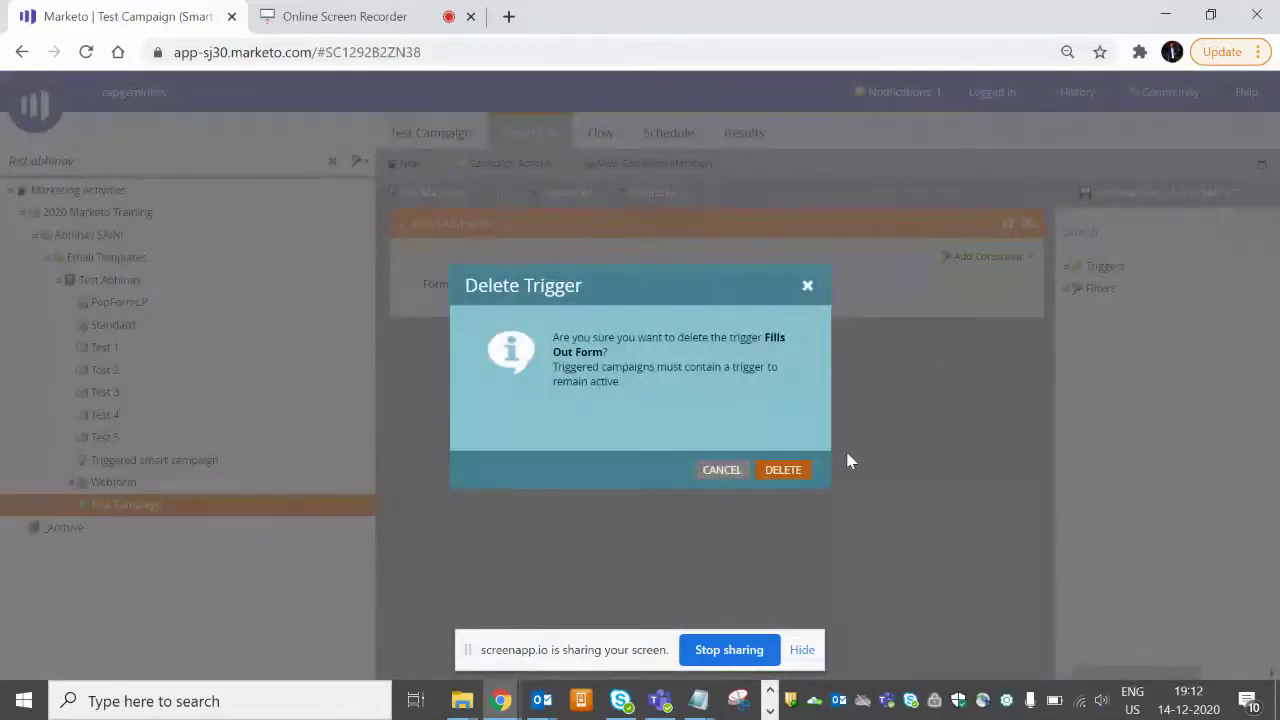
{"action": "left_click", "coordinate": [793, 470]}
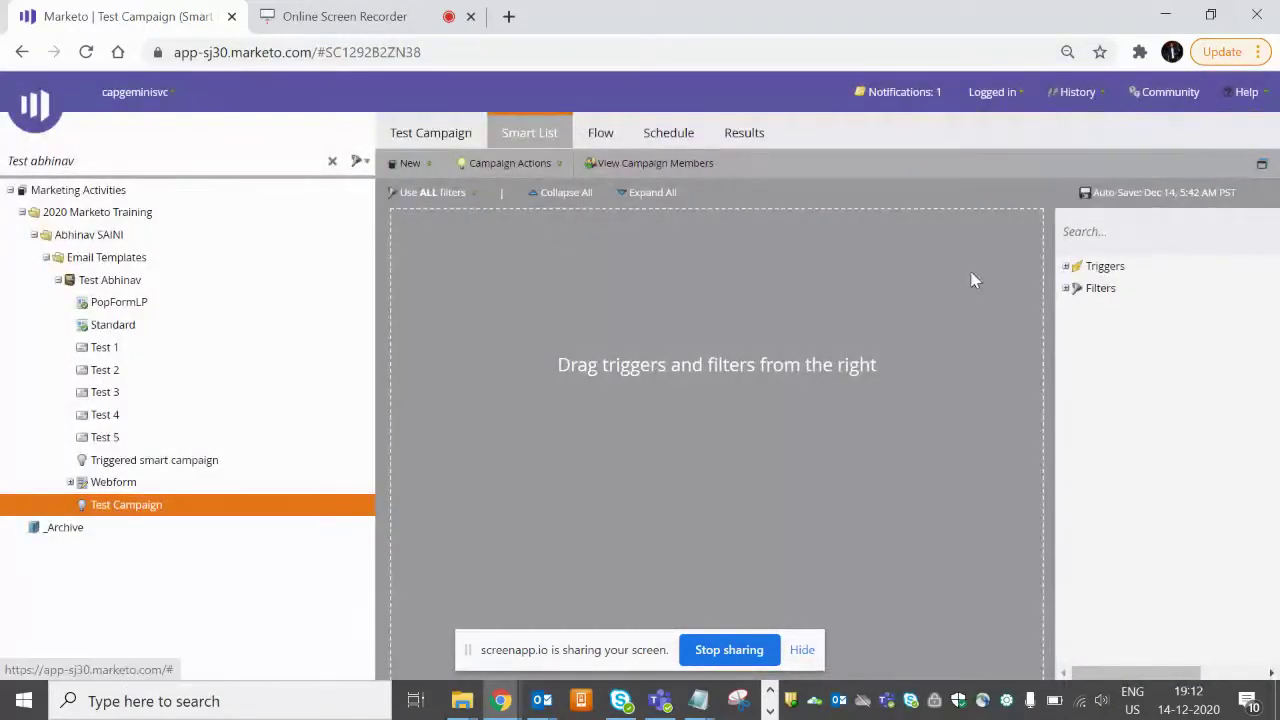
- Find the Filled Out Form filter, add it to the smart list, and set its Form Name condition to is any
{"action": "left_click", "coordinate": [1090, 231]}
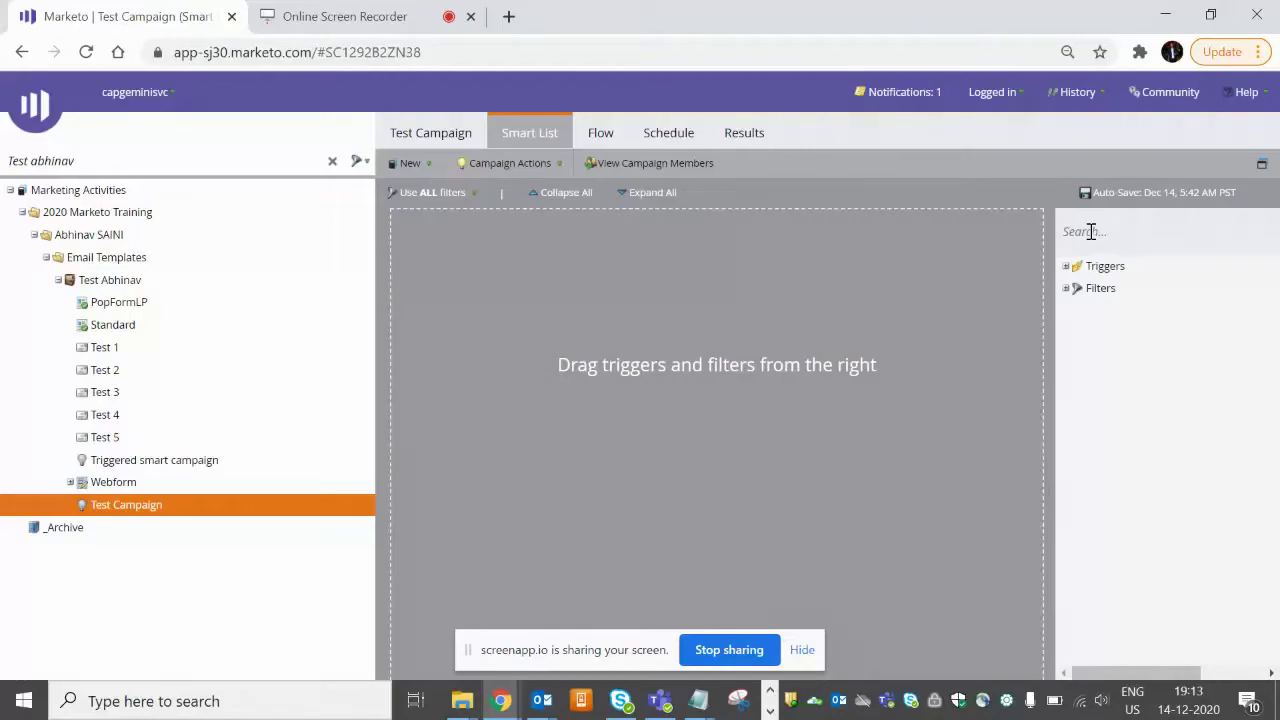
{"action": "type", "text": "filled"}
{"action": "left_click_drag", "start_coordinate": [1143, 312], "coordinate": [714, 368]}
{"action": "left_click", "coordinate": [757, 285]}
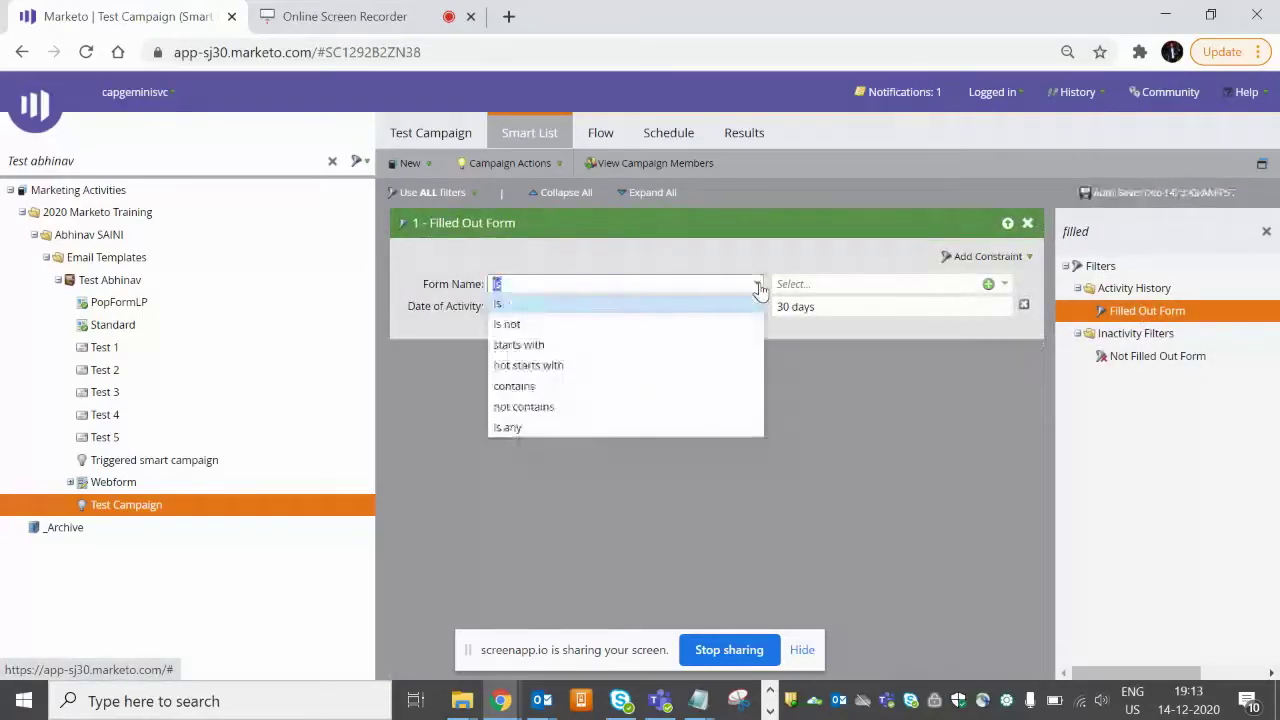
{"action": "left_click", "coordinate": [618, 429]}
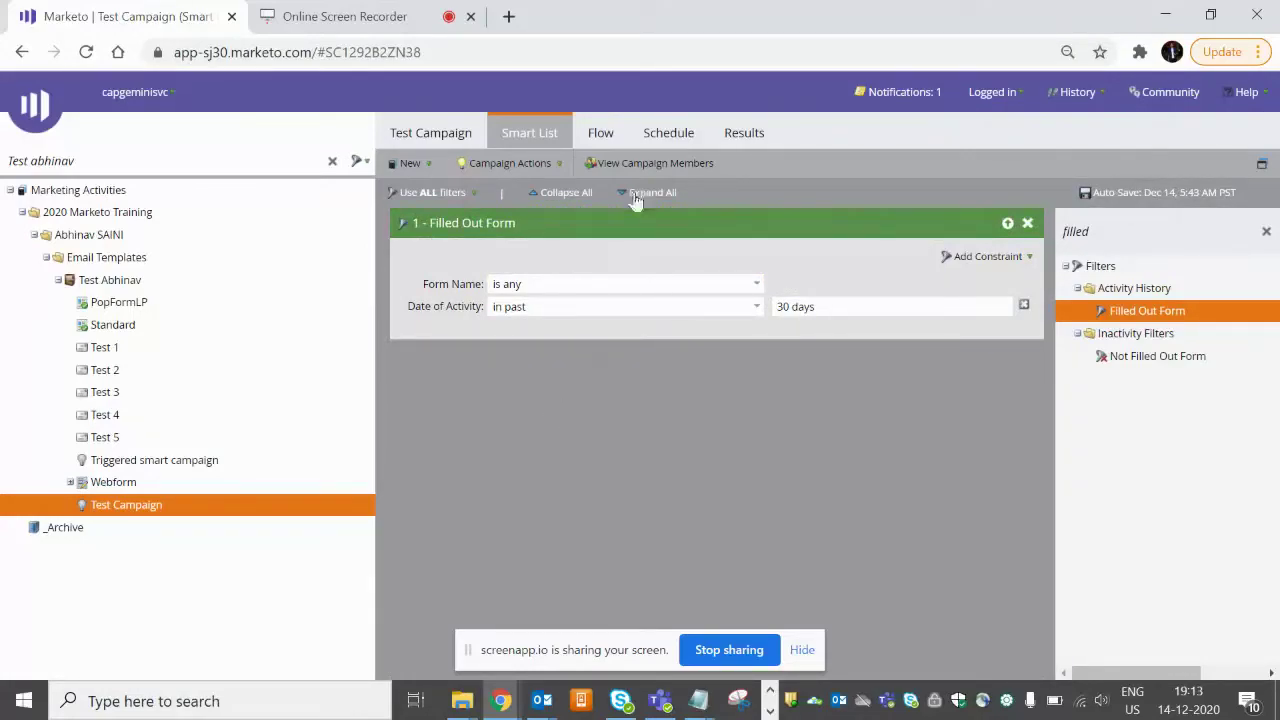
- Review the campaign's flow and smart list, then check the smart list mode in the batch campaign schedule
{"action": "left_click", "coordinate": [601, 132]}
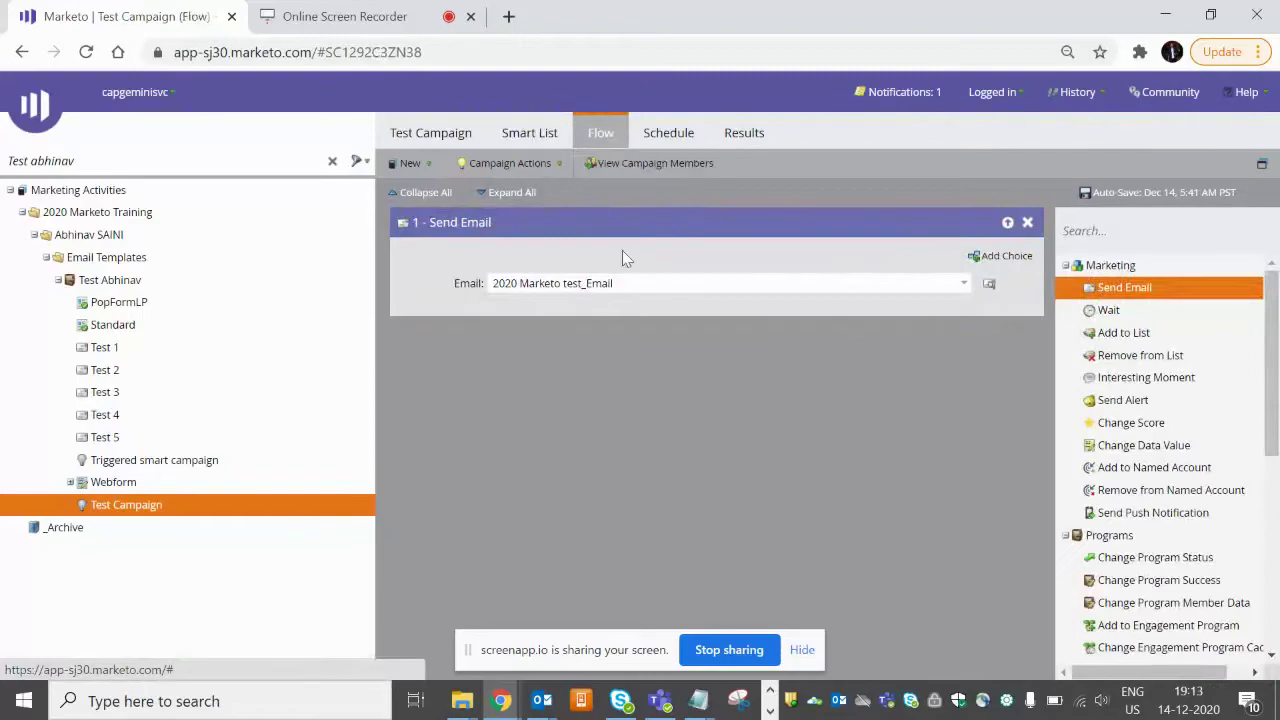
{"action": "left_click", "coordinate": [551, 134]}
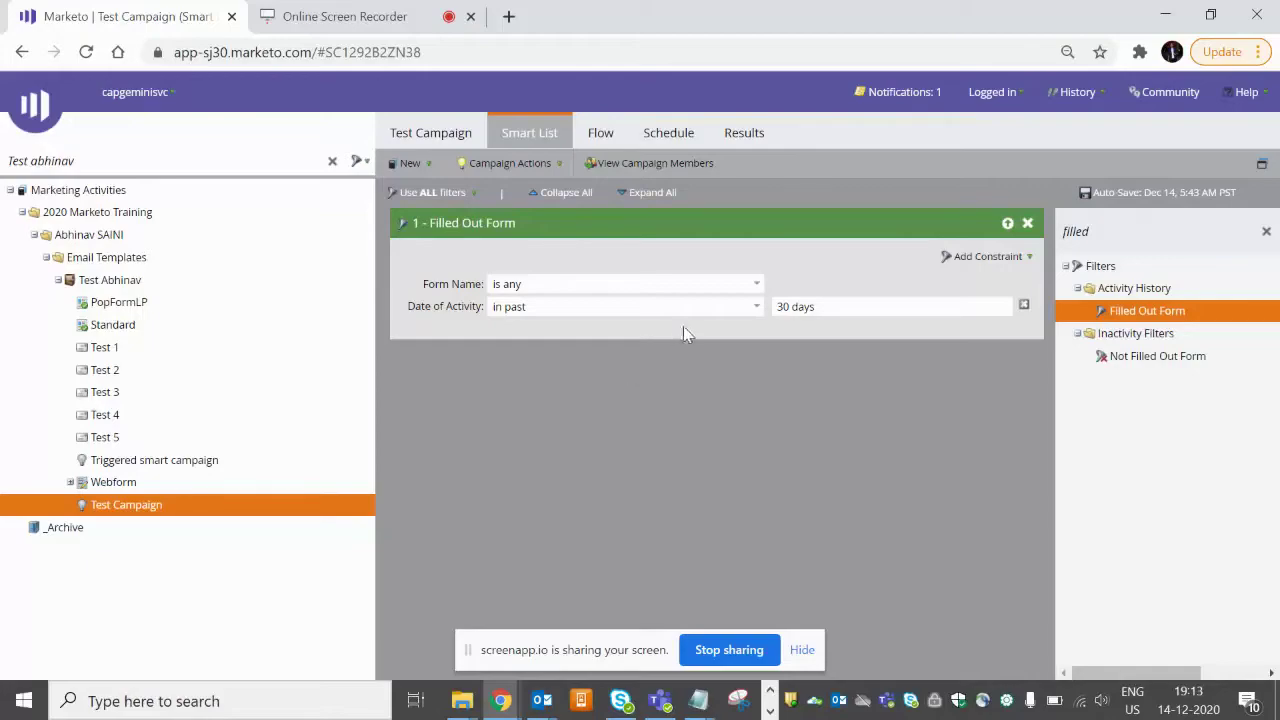
{"action": "left_click", "coordinate": [668, 133]}
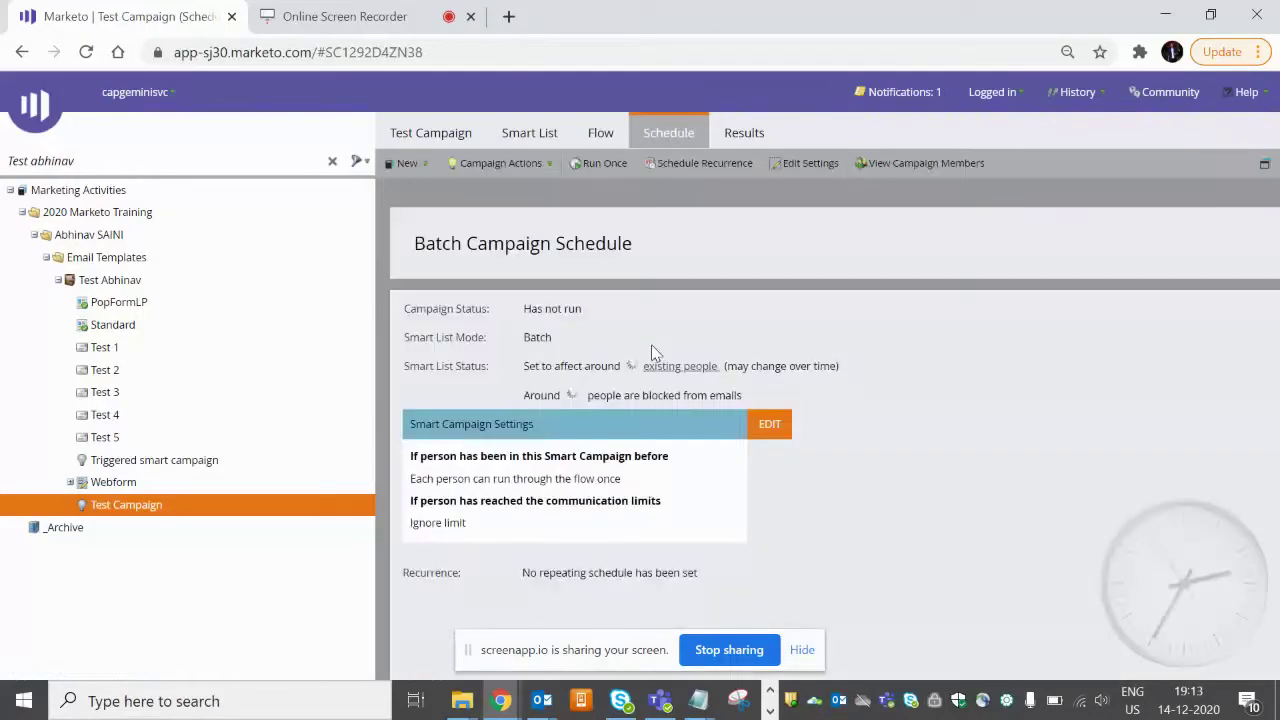
{"action": "left_click_drag", "start_coordinate": [443, 345], "coordinate": [570, 338]}
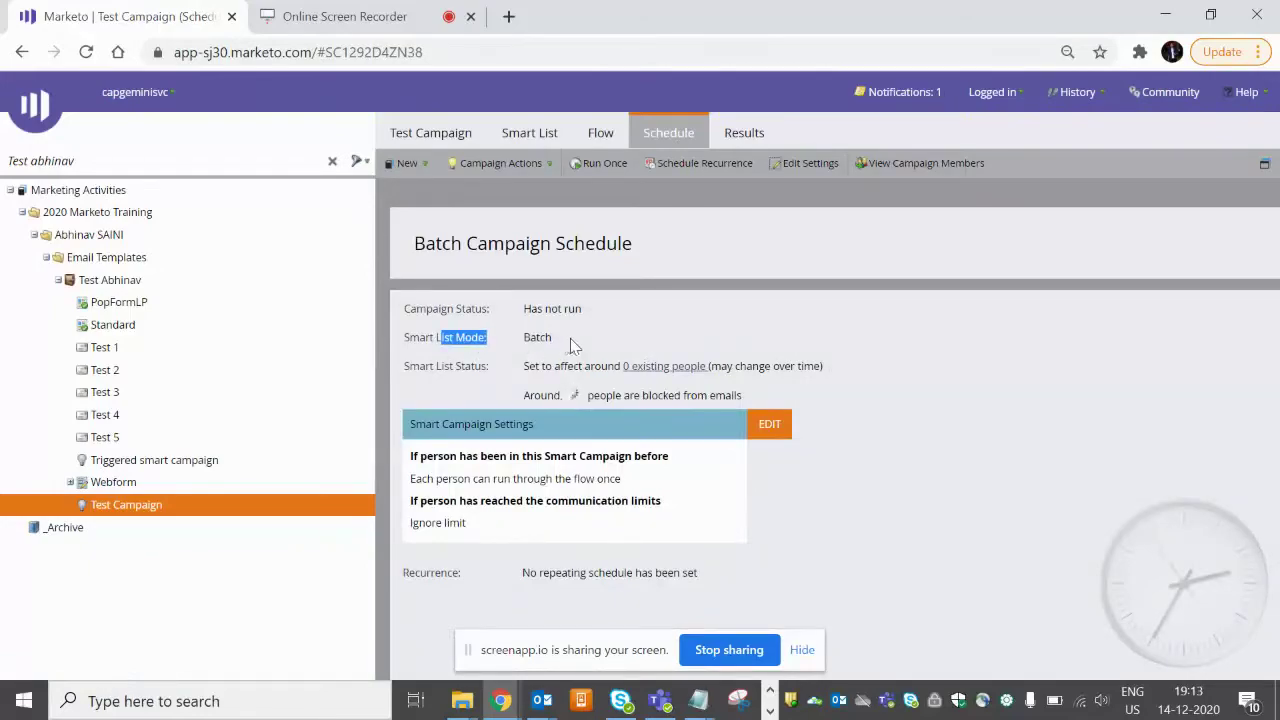
{"action": "left_click", "coordinate": [600, 337]}
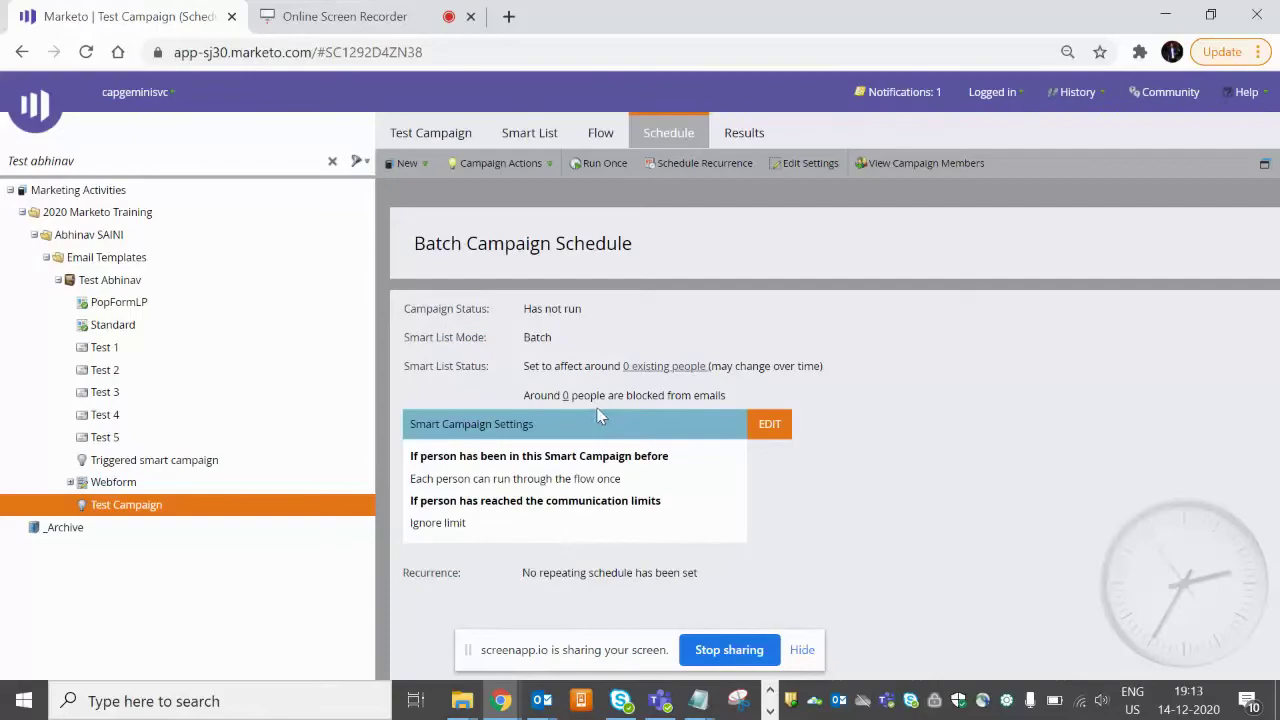
- Examine the Run Once options for the batch campaign, including the Run later date, and close them without scheduling a run
{"action": "left_click", "coordinate": [597, 170]}
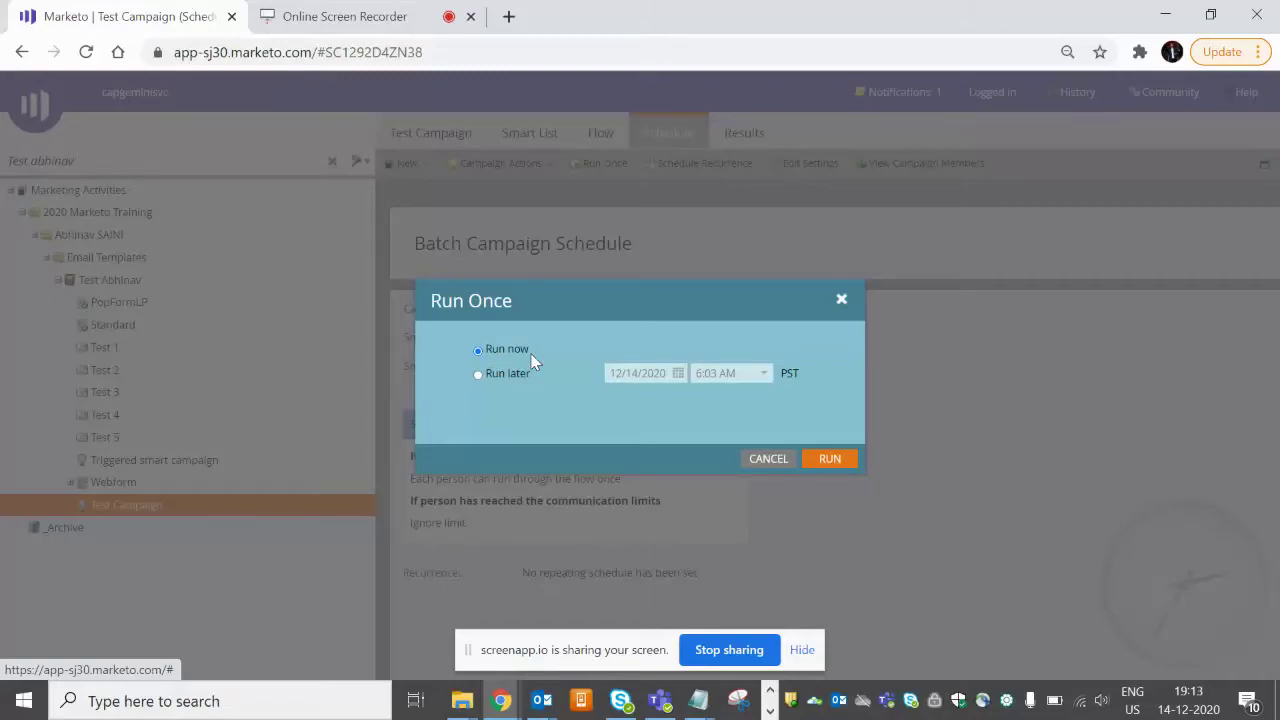
{"action": "left_click", "coordinate": [478, 376]}
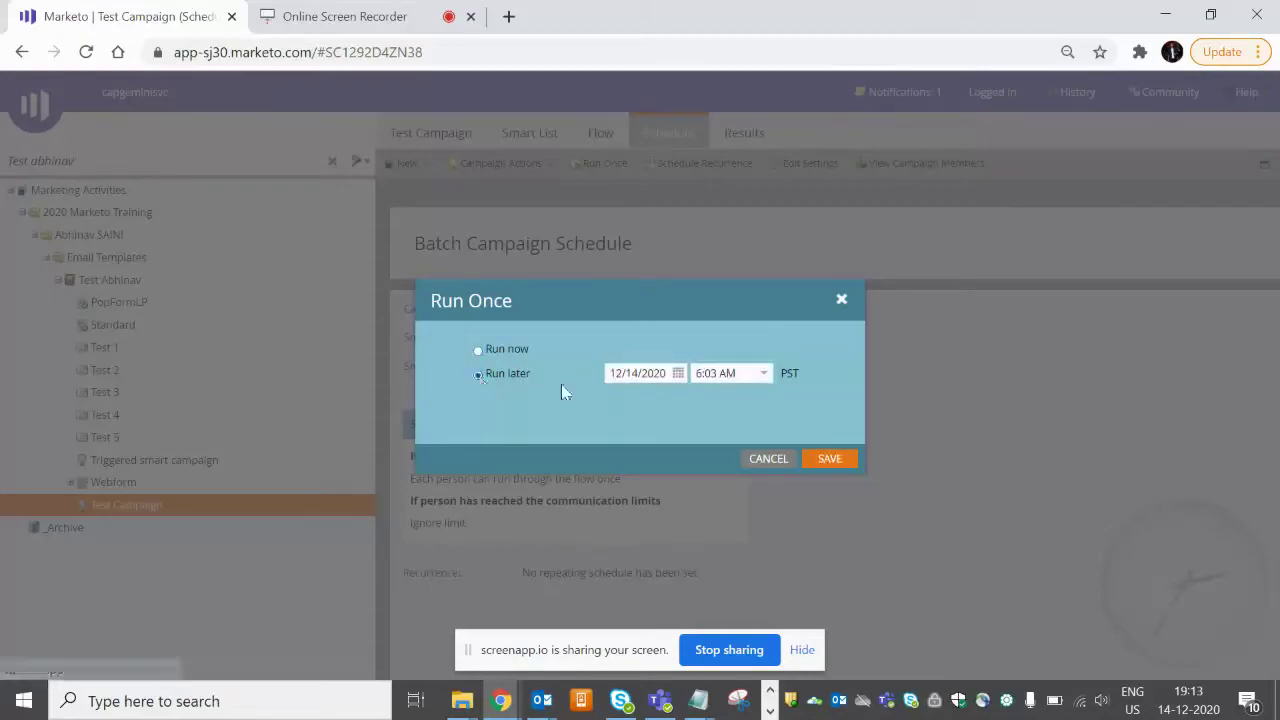
{"action": "left_click", "coordinate": [678, 375]}
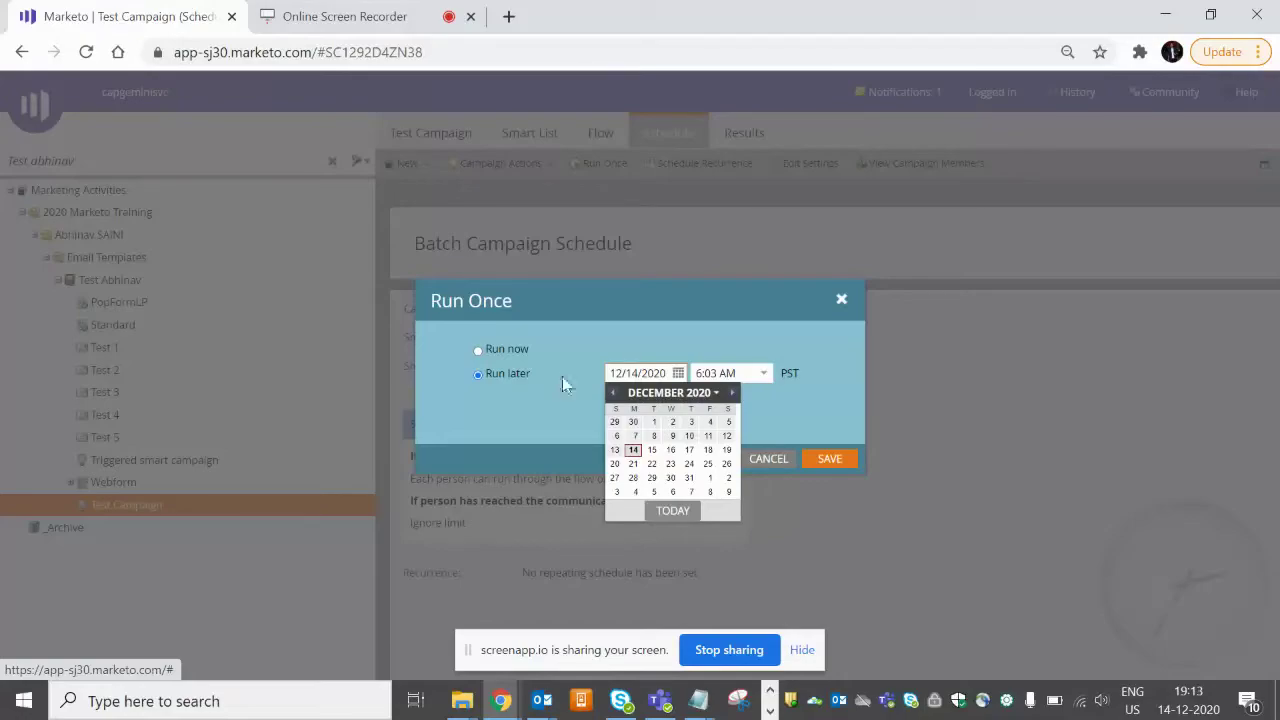
{"action": "left_click", "coordinate": [562, 376]}
{"action": "left_click", "coordinate": [764, 458]}
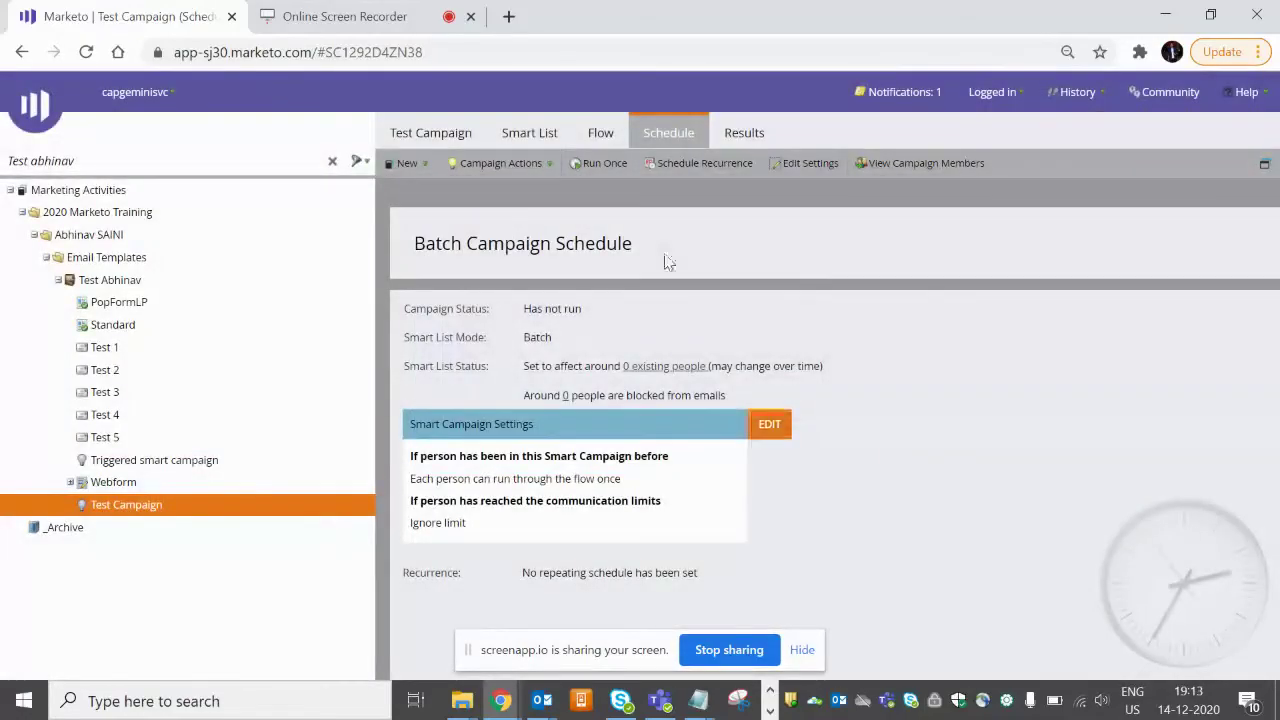
- Delete the Filled Out Form filter from the campaign's smart list and clear the filter search
{"action": "left_click", "coordinate": [531, 136]}
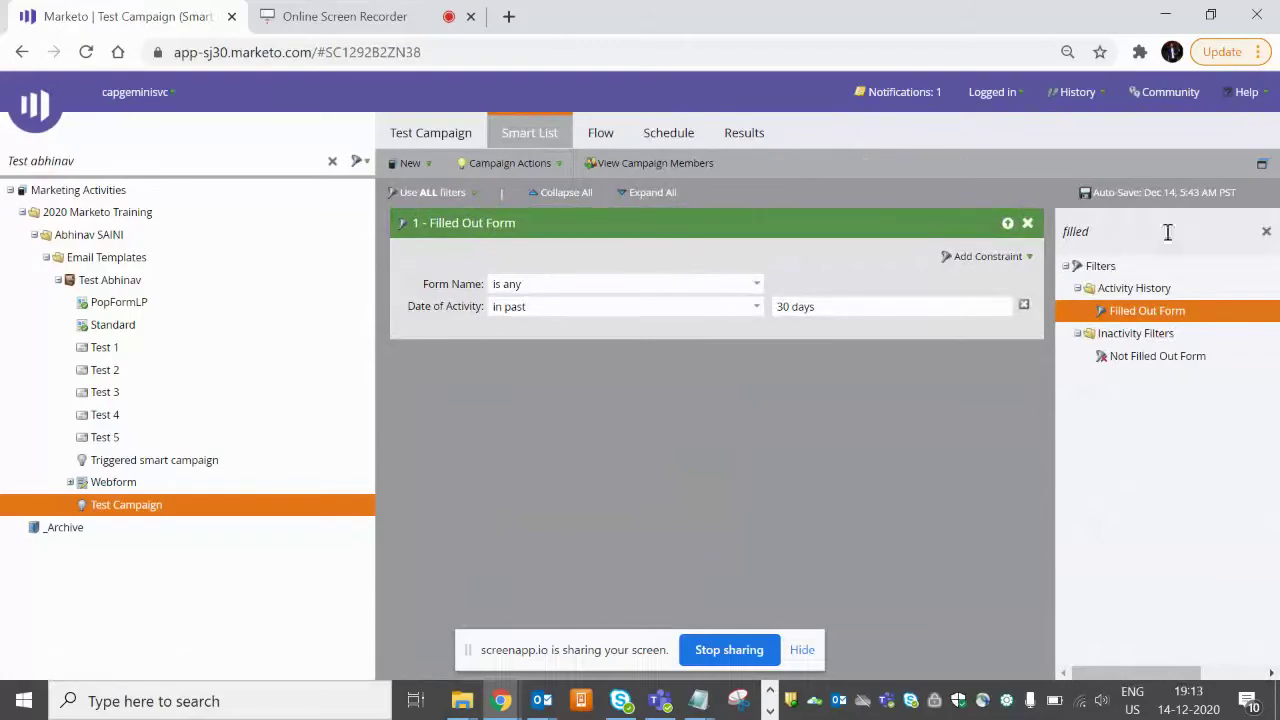
{"action": "left_click", "coordinate": [1266, 231]}
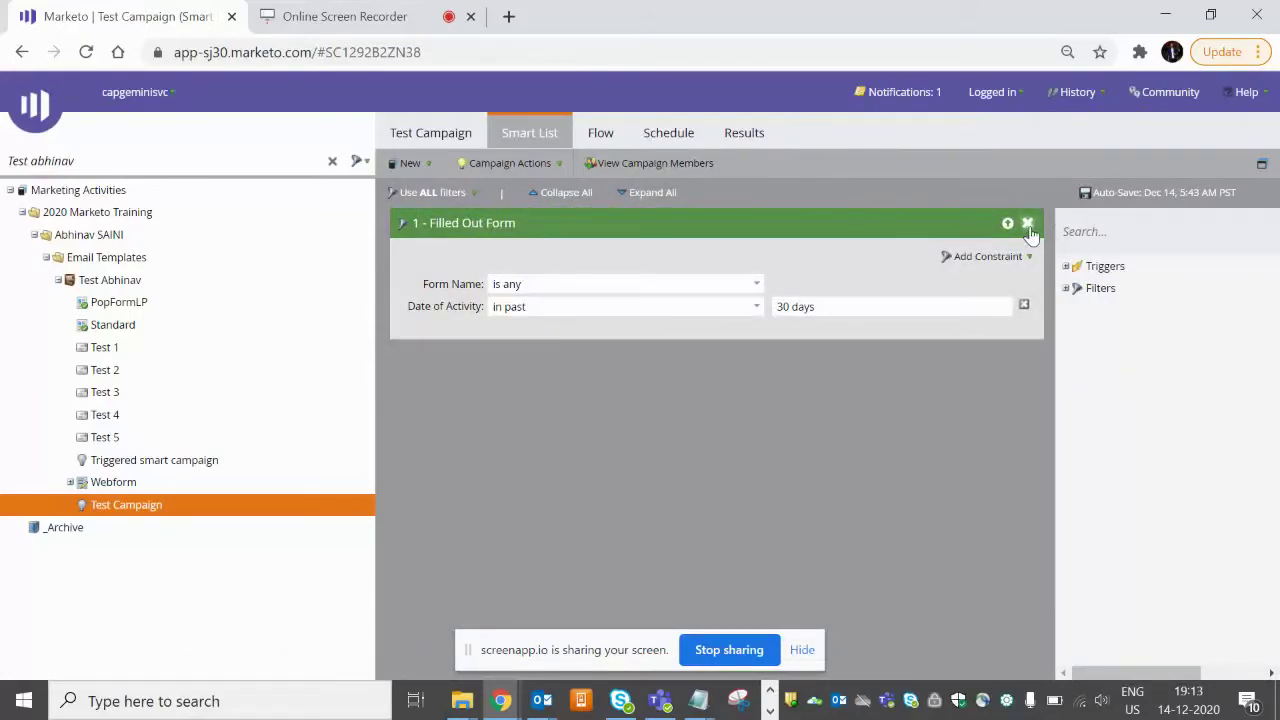
{"action": "left_click", "coordinate": [1027, 224]}
{"action": "left_click", "coordinate": [790, 471]}
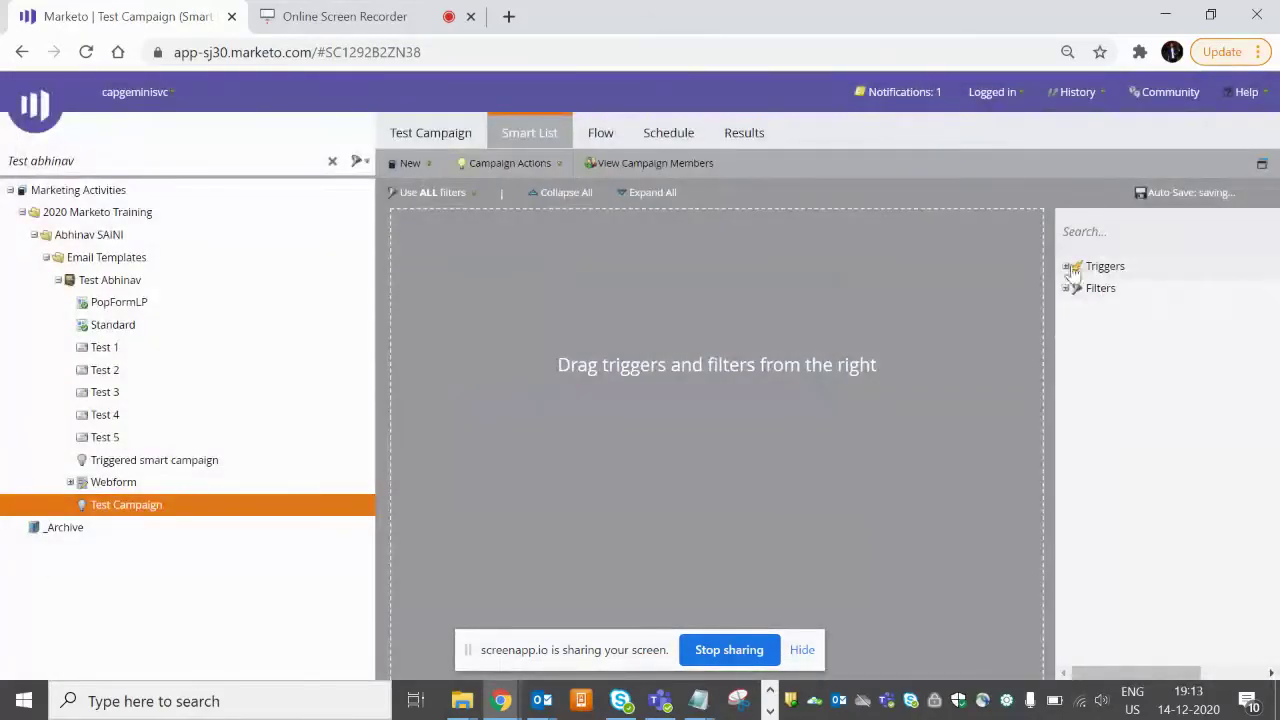
- Find the Fills Out Form trigger and add it to the empty smart list
{"action": "left_click", "coordinate": [1070, 268]}
{"action": "left_click", "coordinate": [1080, 231]}
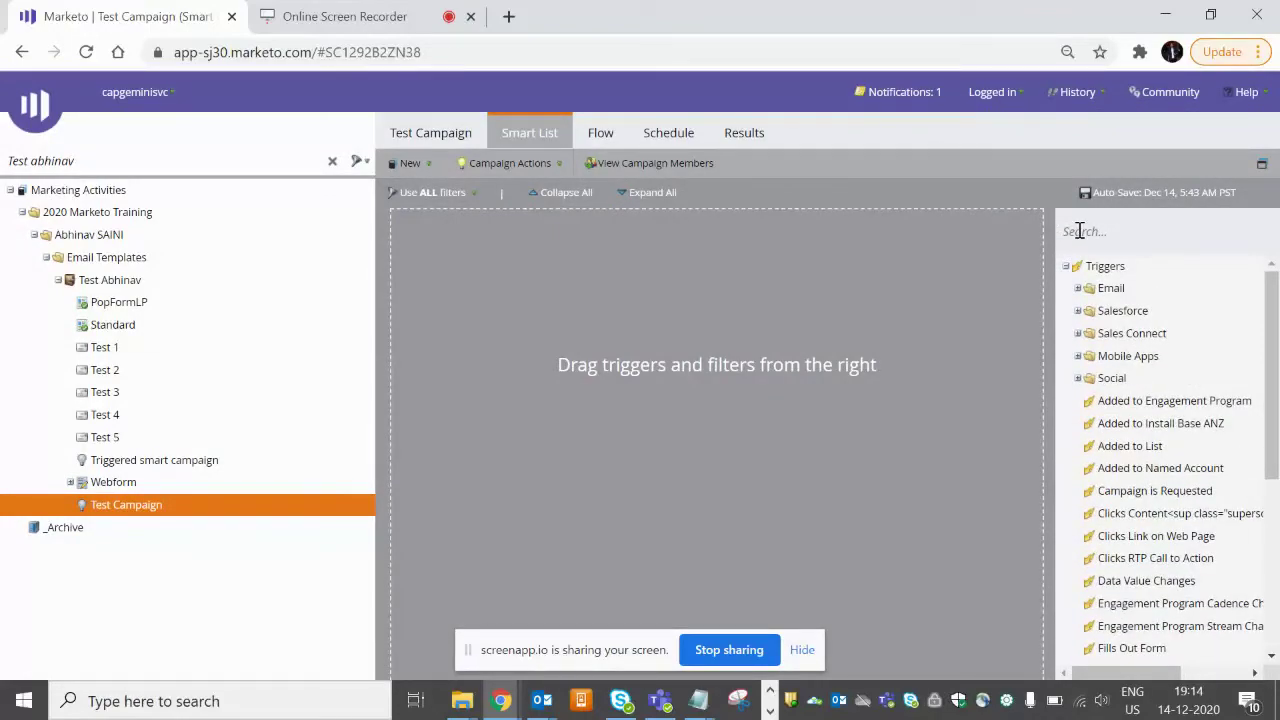
{"action": "type", "text": "fills"}
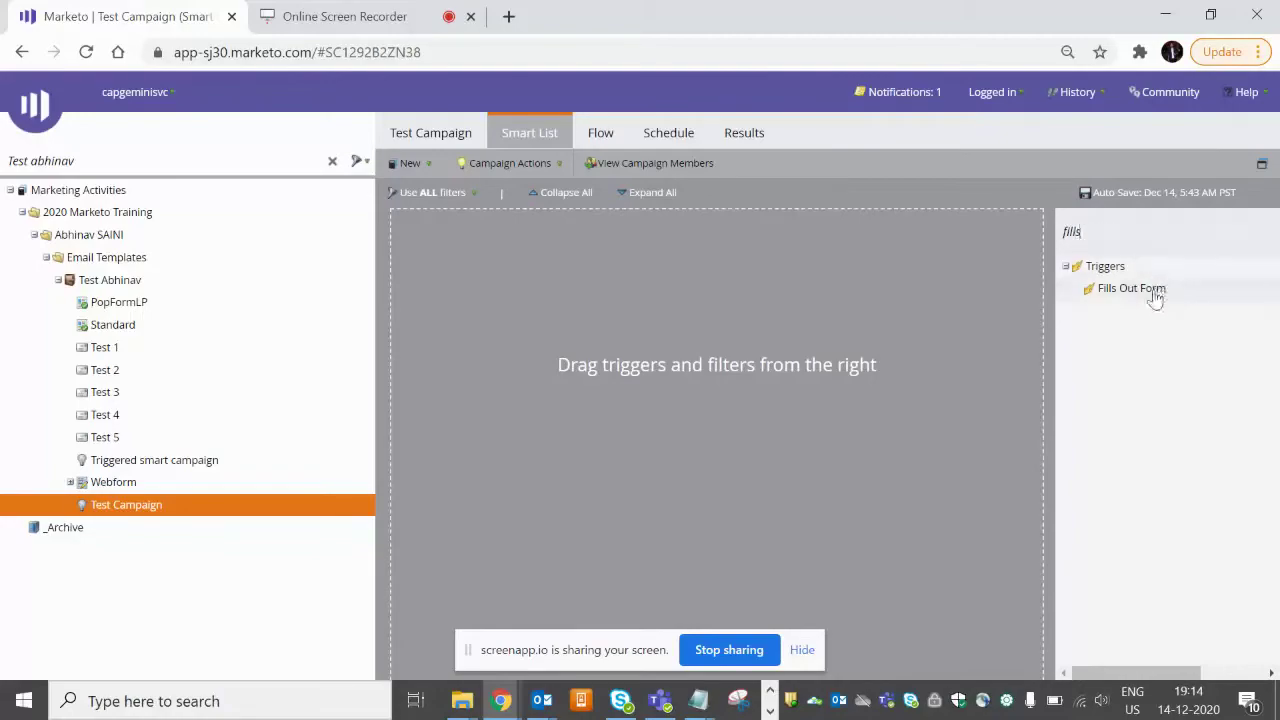
{"action": "left_click_drag", "start_coordinate": [1150, 289], "coordinate": [780, 285]}
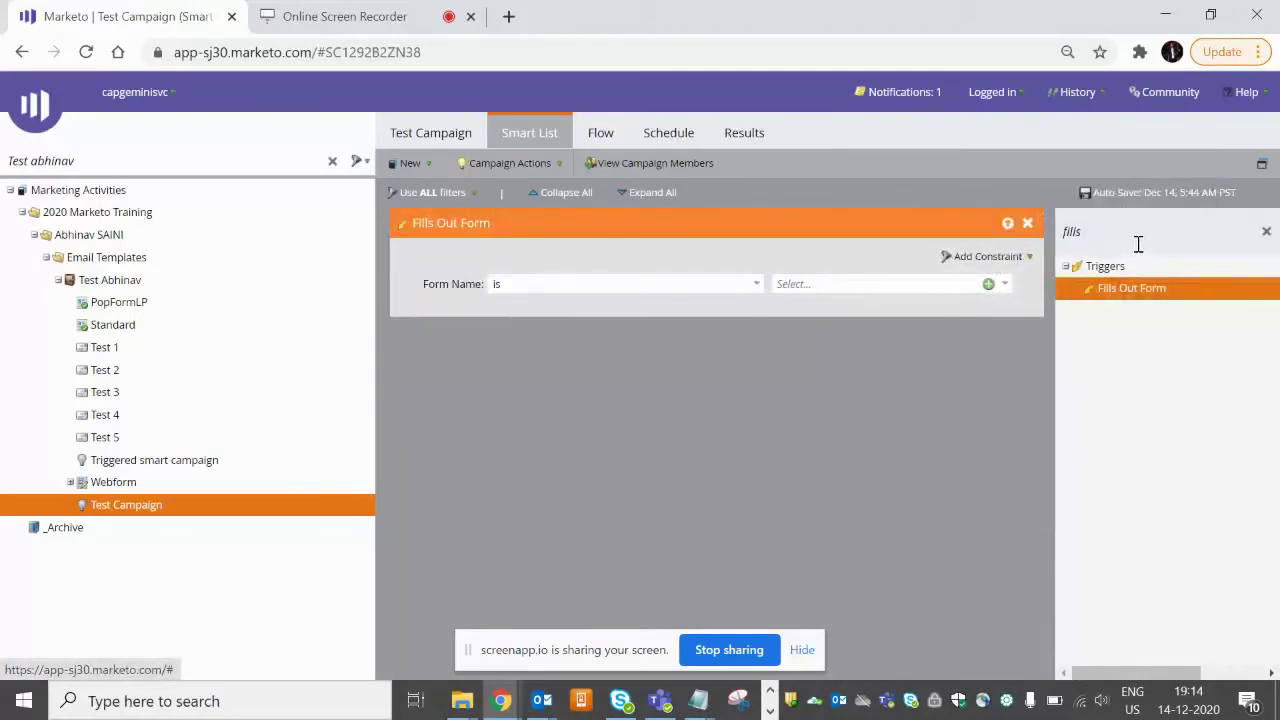
- Add the Clicks Link in Email trigger to the smart list, and set its Email condition and the form trigger's Form Name to is any
{"action": "left_click", "coordinate": [1138, 244]}
{"action": "left_click", "coordinate": [1138, 244]}
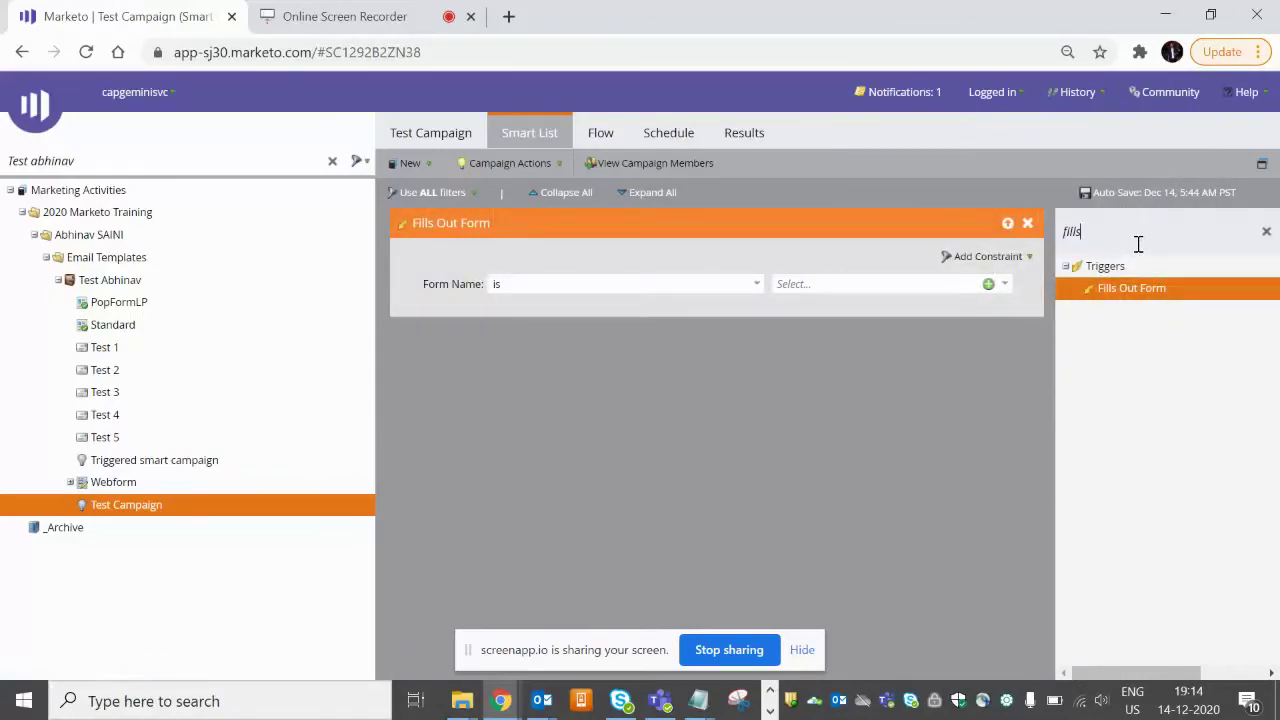
{"action": "double_click", "coordinate": [1138, 244]}
{"action": "type", "text": "click"}
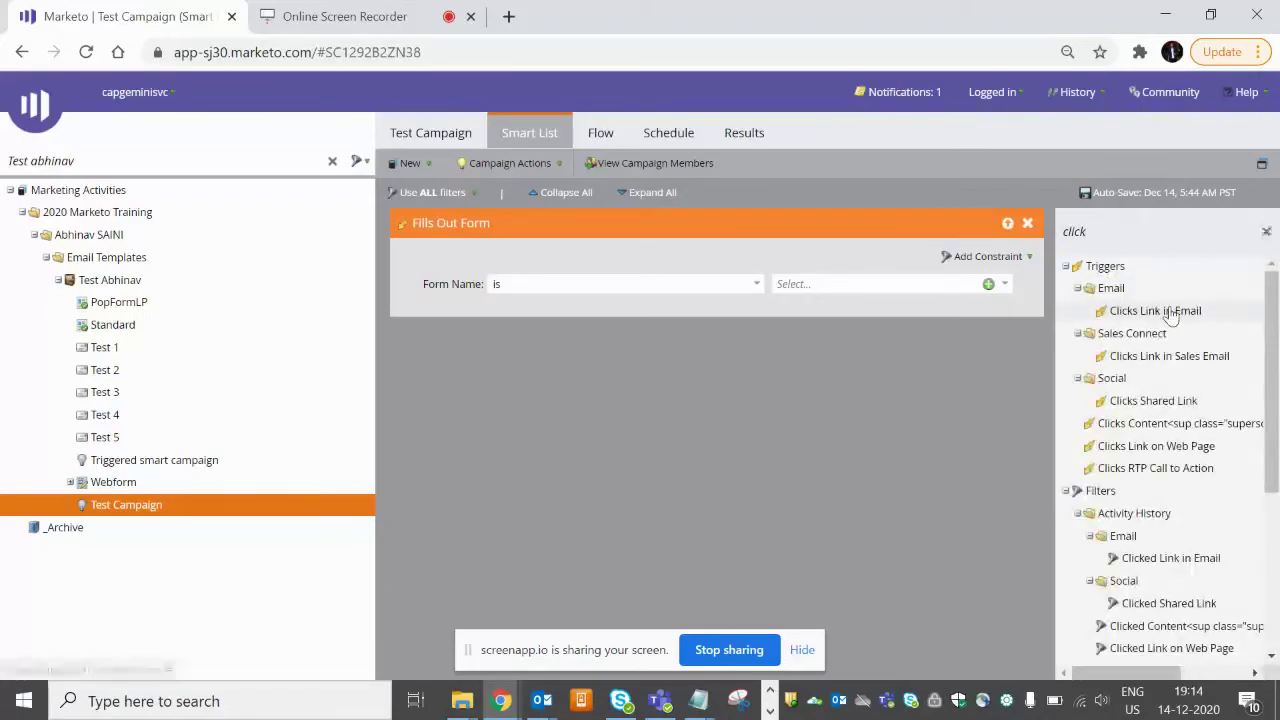
{"action": "left_click_drag", "start_coordinate": [1168, 311], "coordinate": [786, 380]}
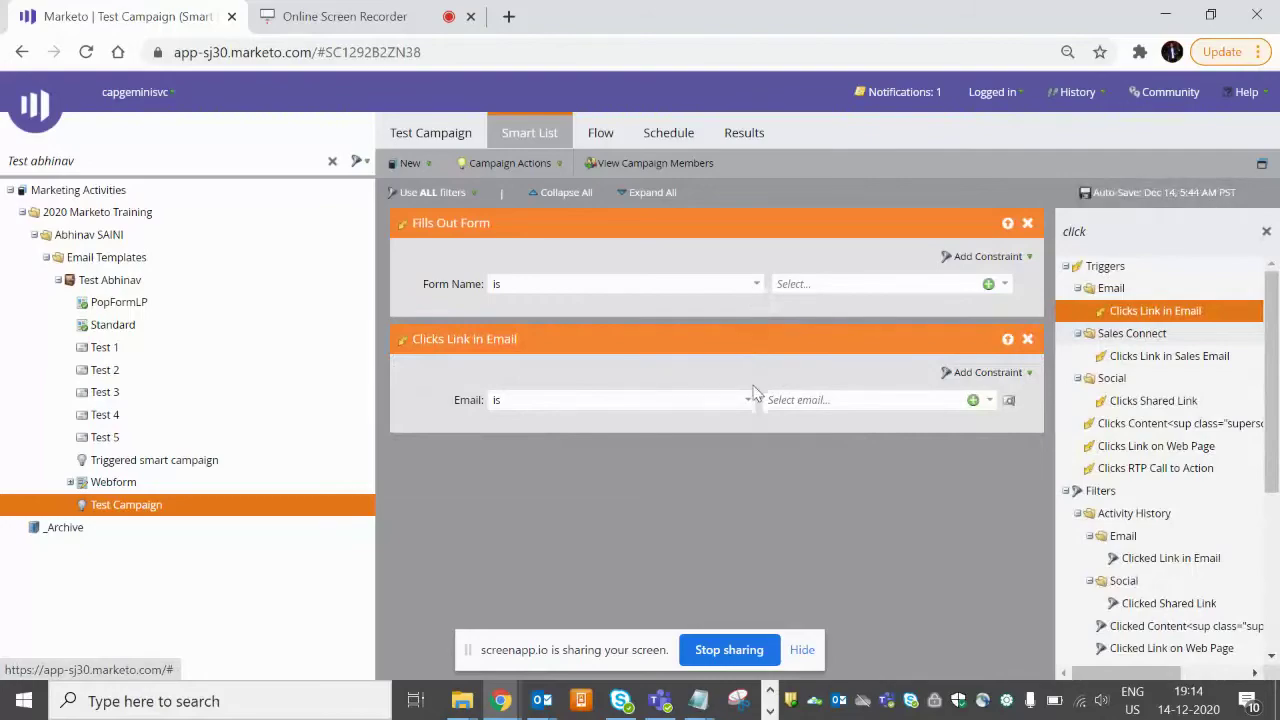
{"action": "left_click", "coordinate": [749, 402]}
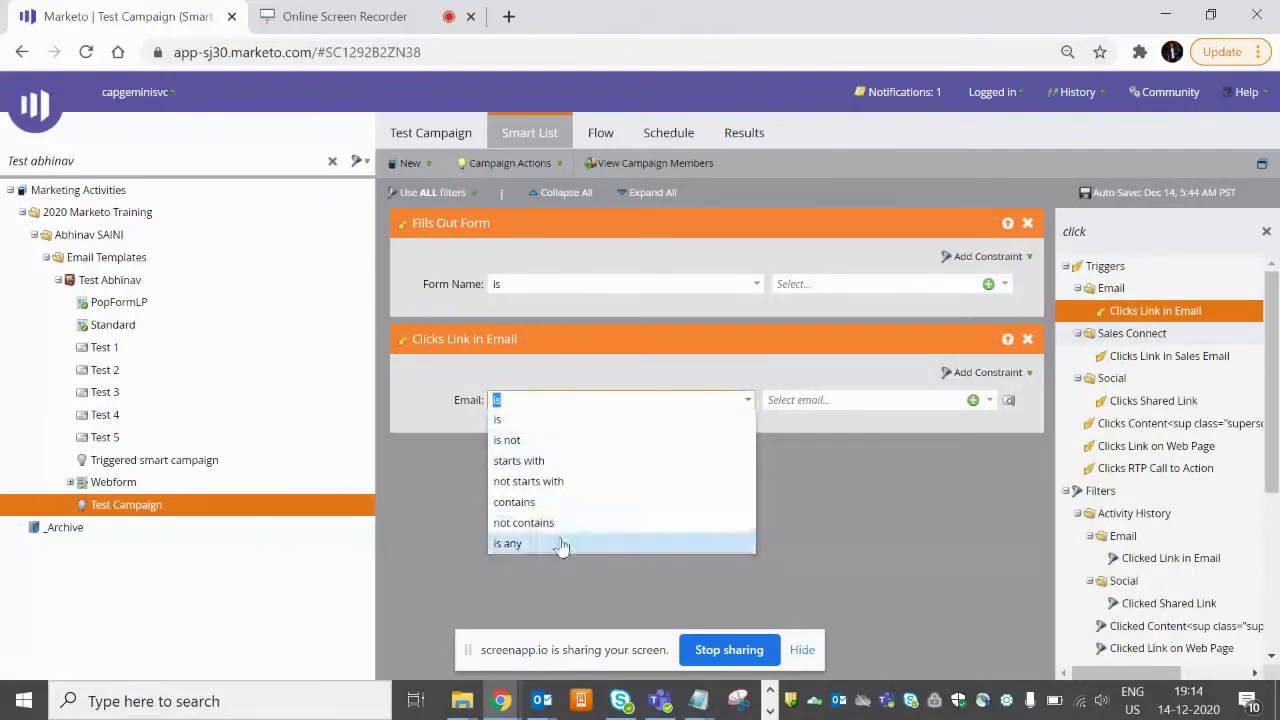
{"action": "left_click", "coordinate": [745, 543]}
{"action": "left_click", "coordinate": [752, 288]}
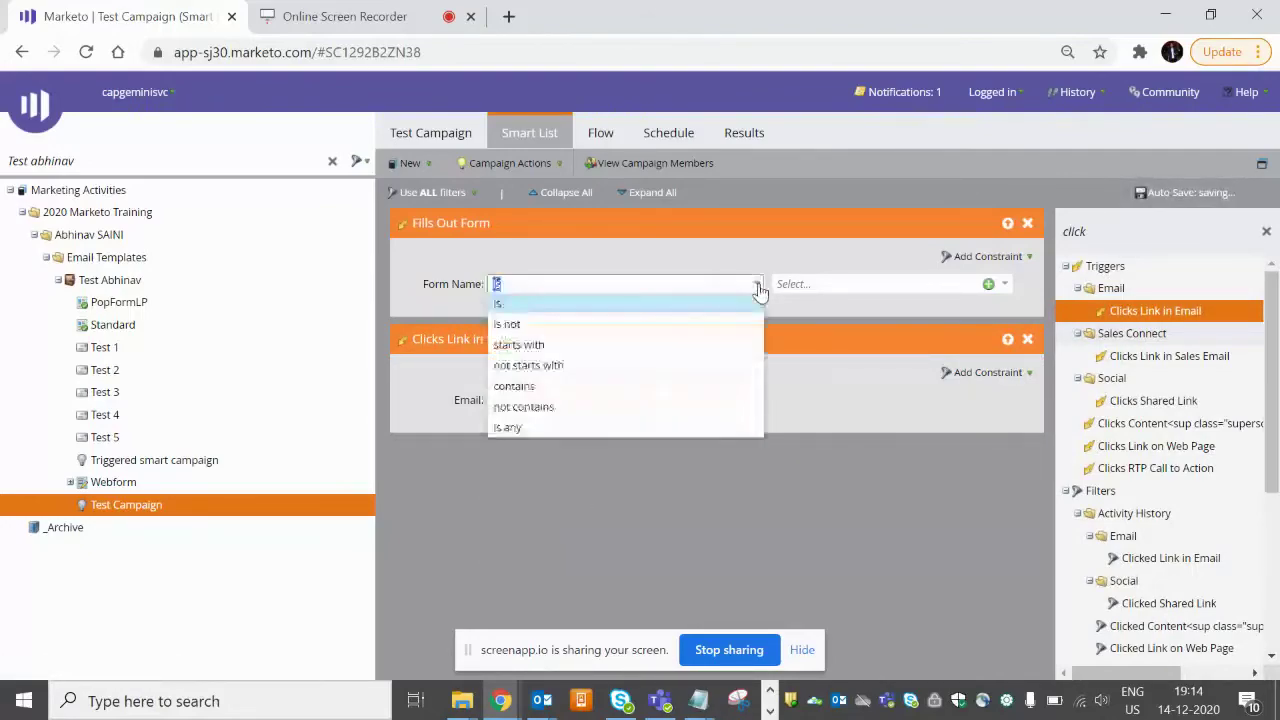
{"action": "left_click", "coordinate": [590, 424]}
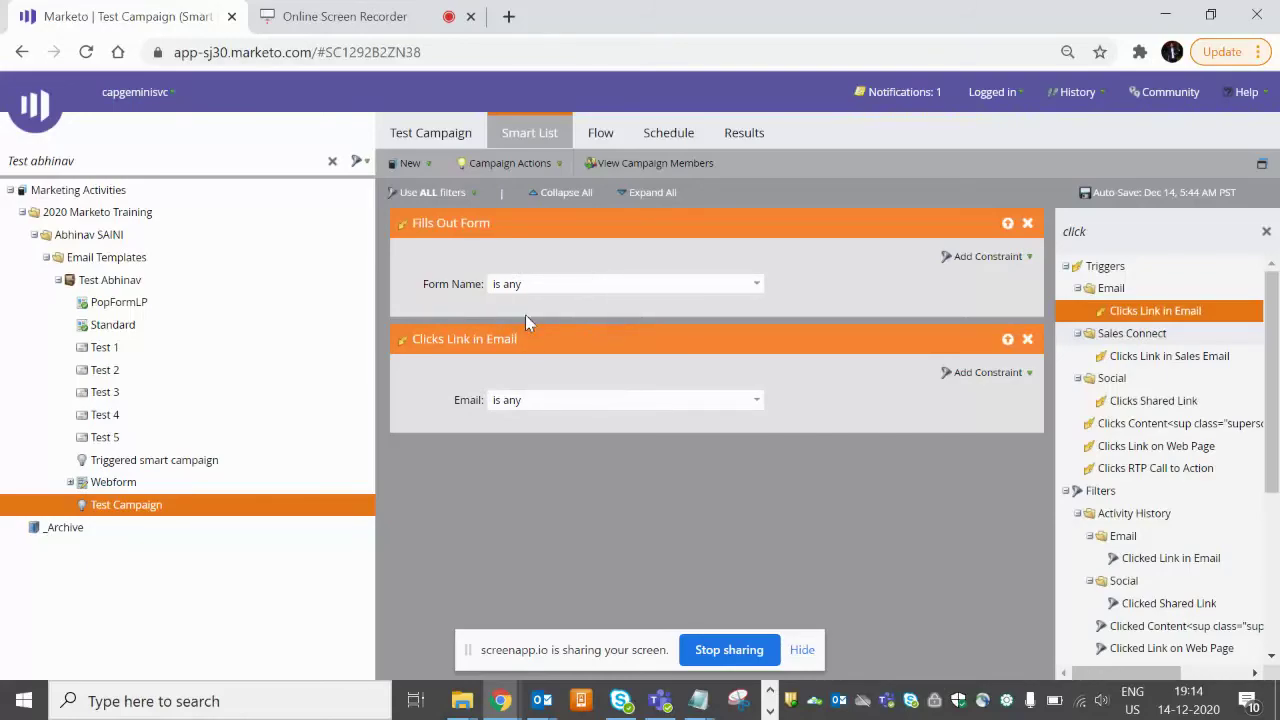
- Examine the smart list rule logic options and the triggered campaign schedule, and return to the smart list
{"action": "left_click", "coordinate": [452, 193]}
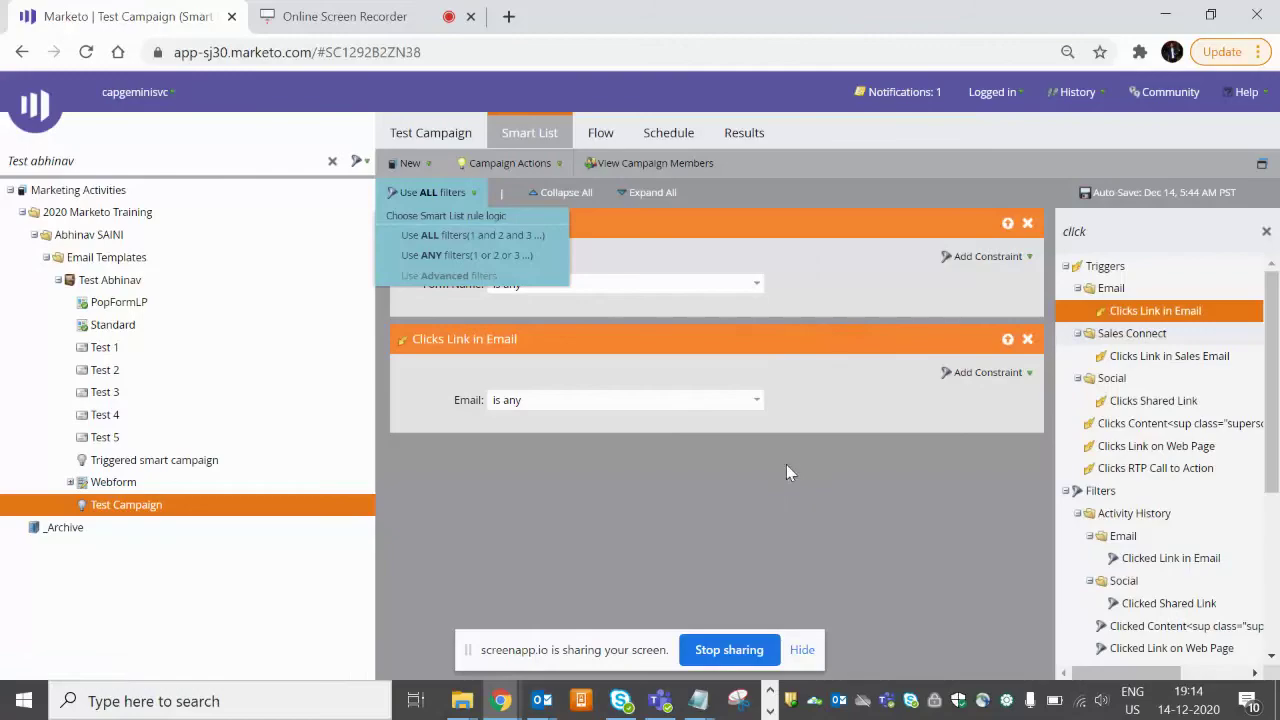
{"action": "left_click", "coordinate": [827, 452]}
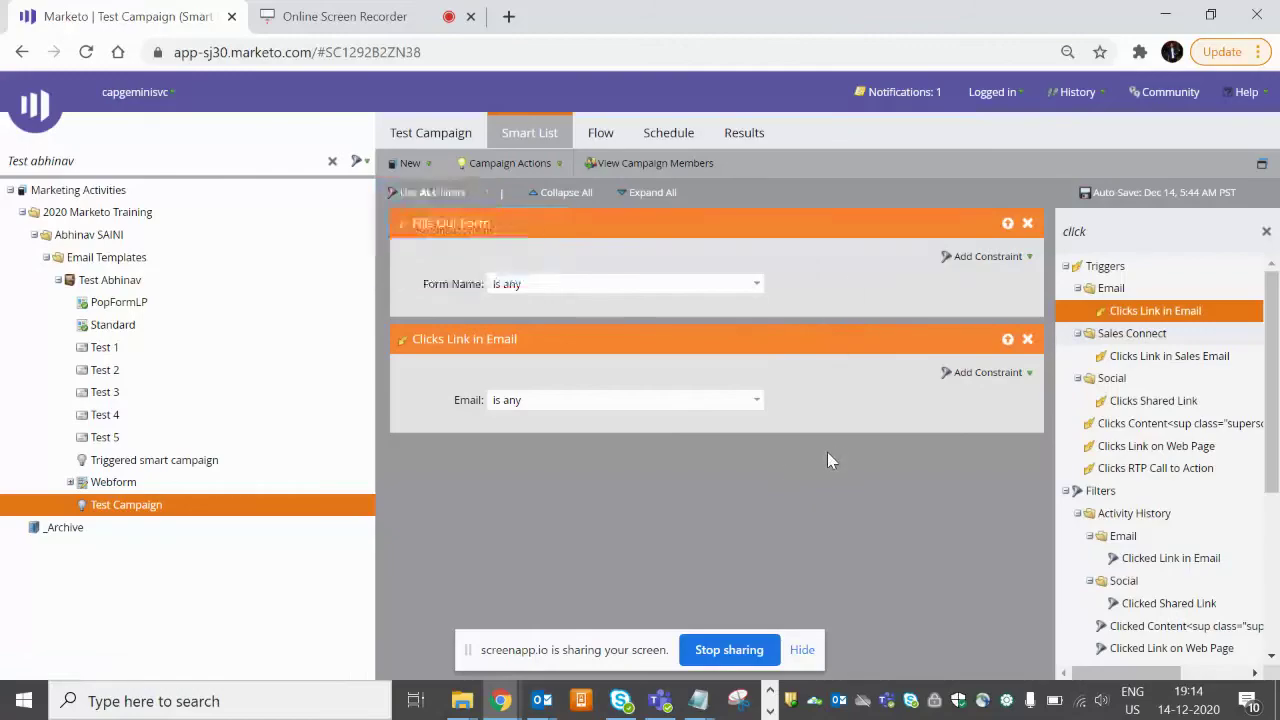
{"action": "left_click", "coordinate": [602, 133]}
{"action": "left_click", "coordinate": [659, 138]}
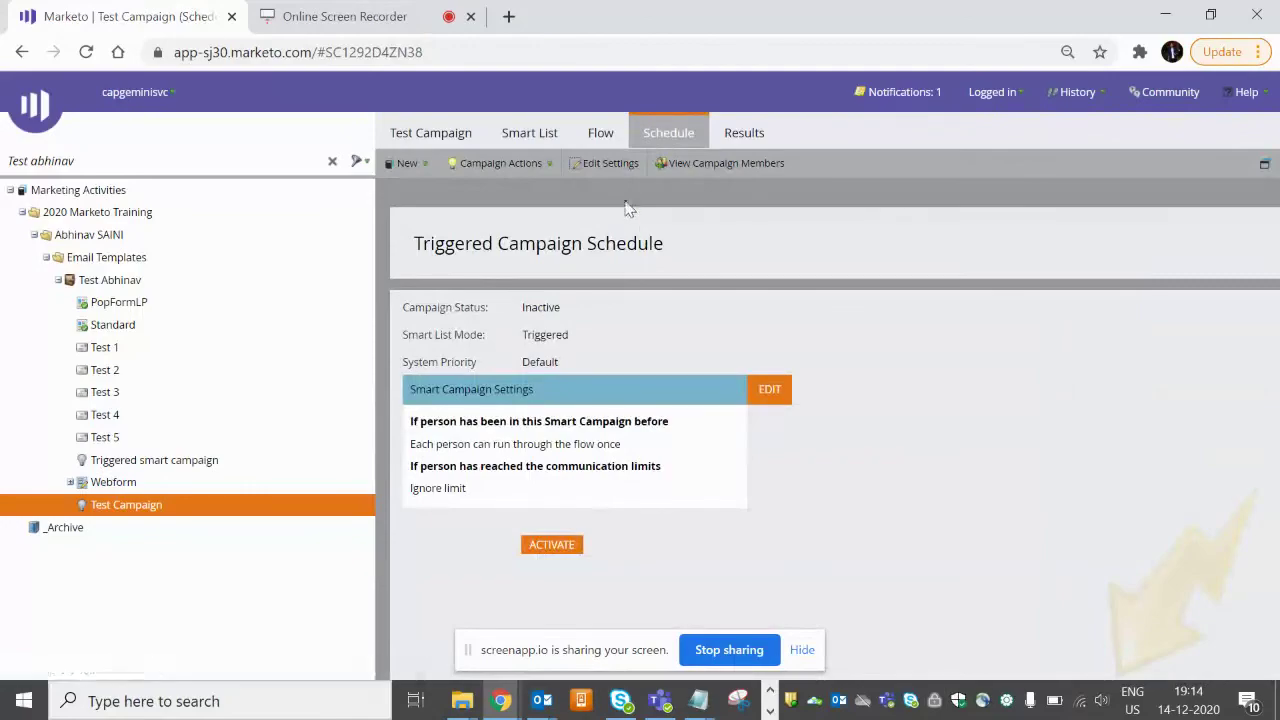
{"action": "left_click", "coordinate": [533, 131]}
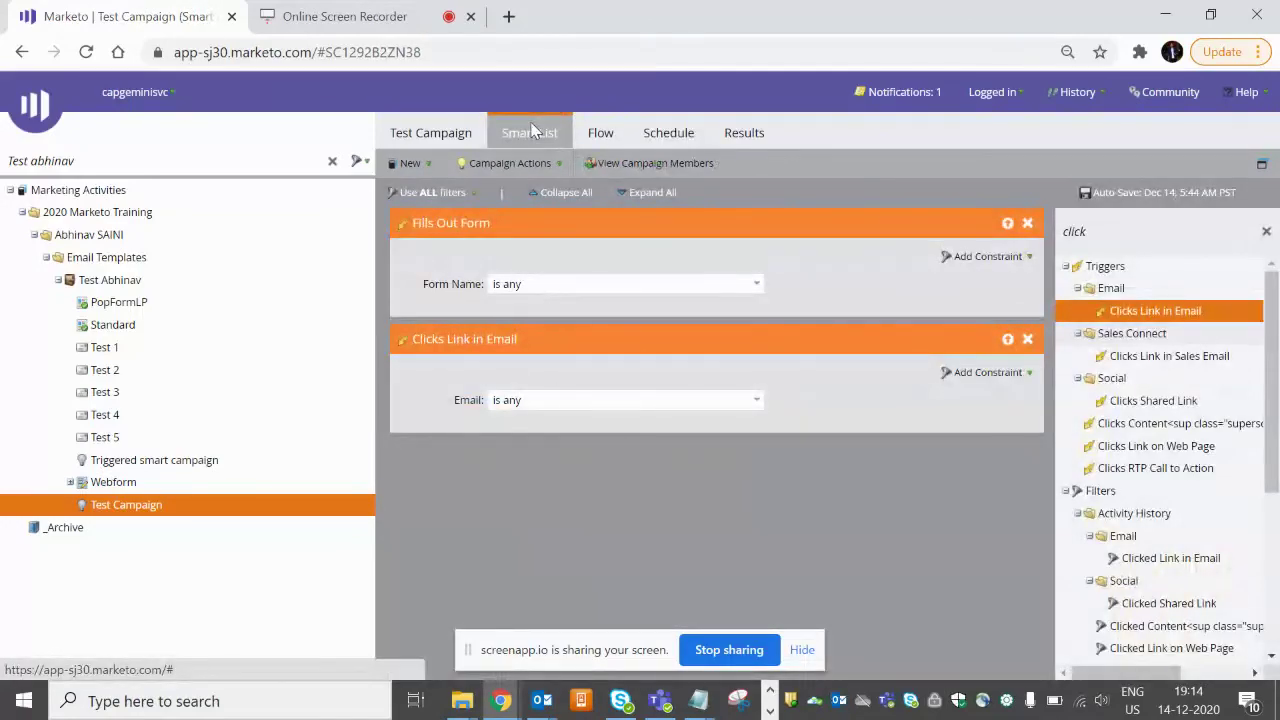